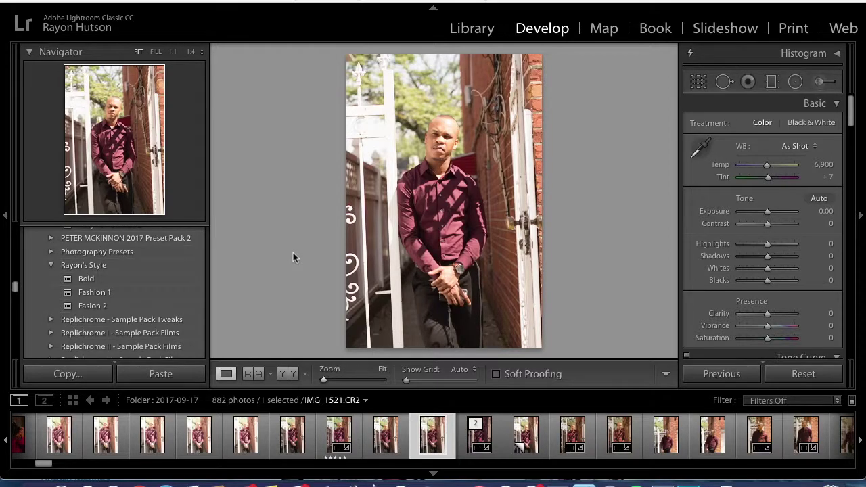
# Step: Compare the edited reference portrait IMG_1522.CR2 with its original and review its develop settings, from Basic through Split Toning and Effects
pyautogui.press('Right')
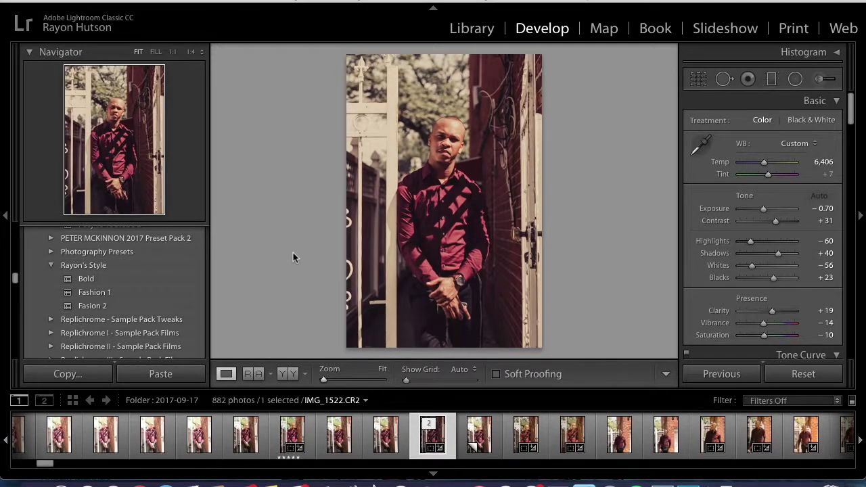
pyautogui.press('\\')
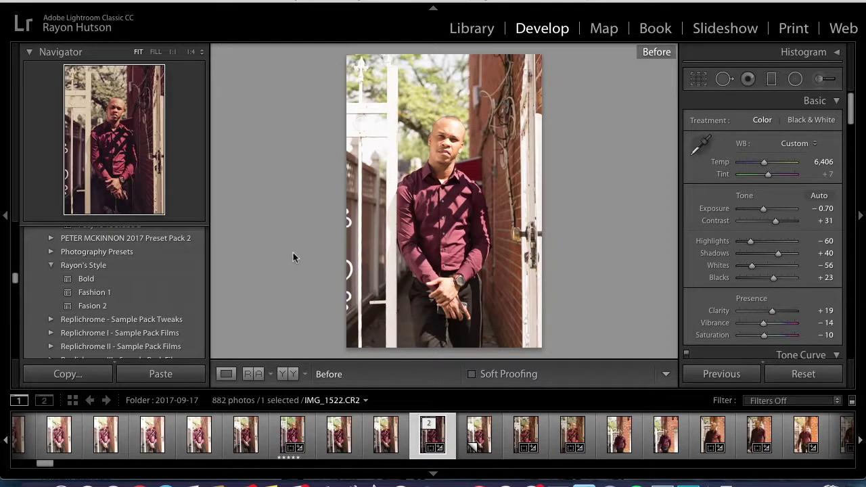
pyautogui.press('\\')
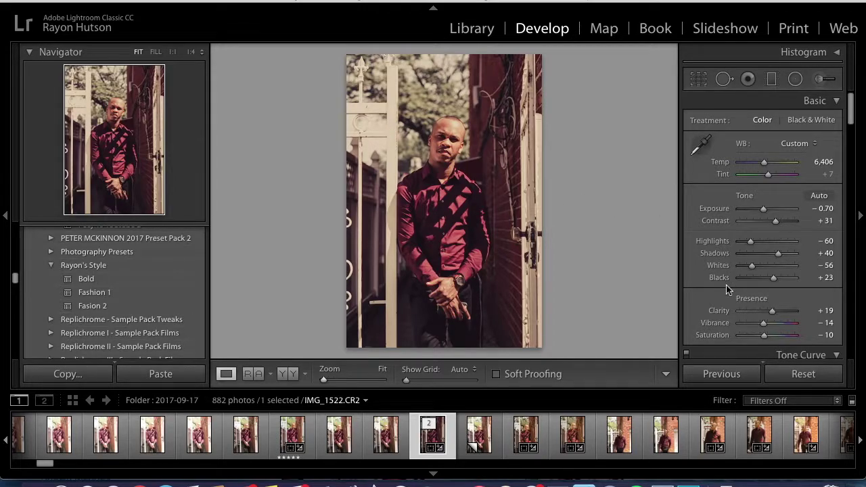
pyautogui.scroll(-20, 711, 264)
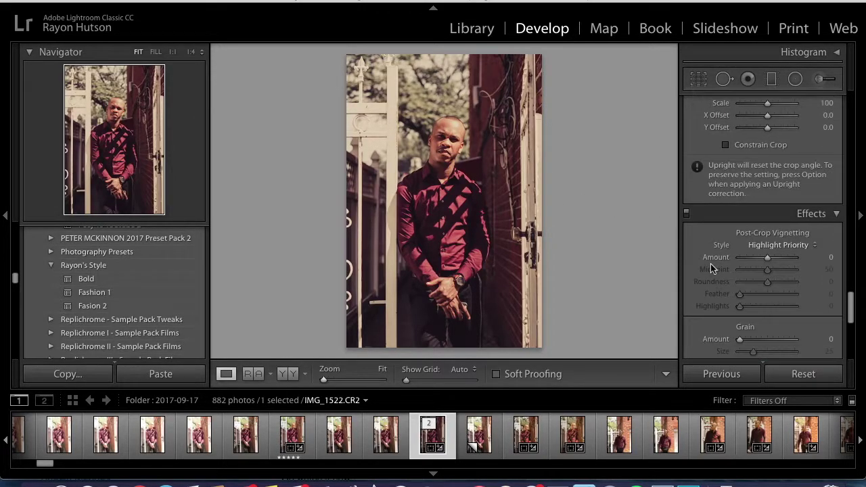
pyautogui.scroll(8, 710, 264)
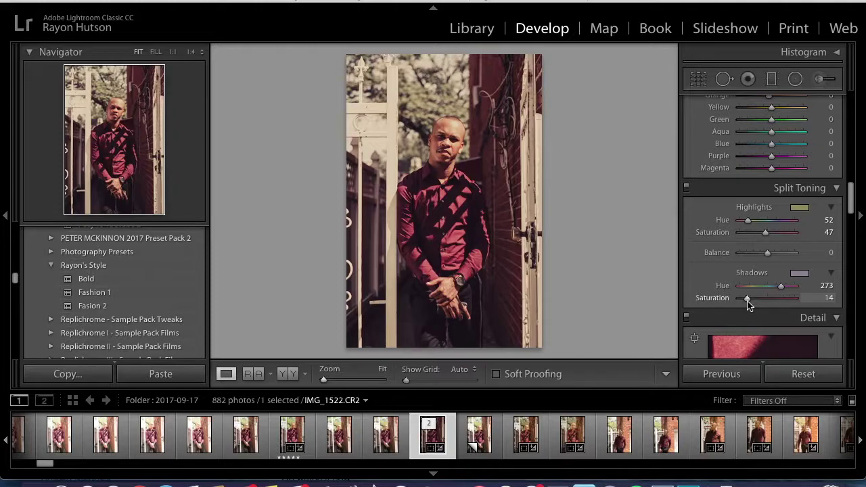
pyautogui.scroll(10, 747, 305)
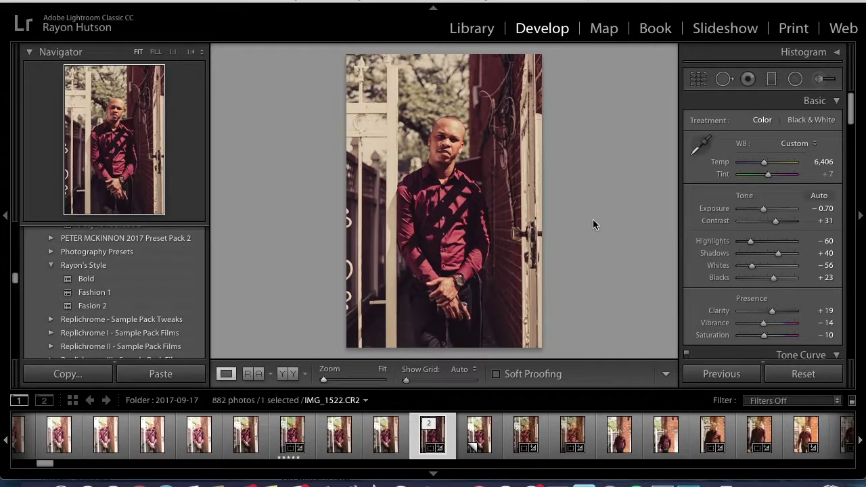
# Step: Return to the unedited portrait IMG_1521.CR2 and straighten it with the Crop & Straighten tool
pyautogui.press('Left')
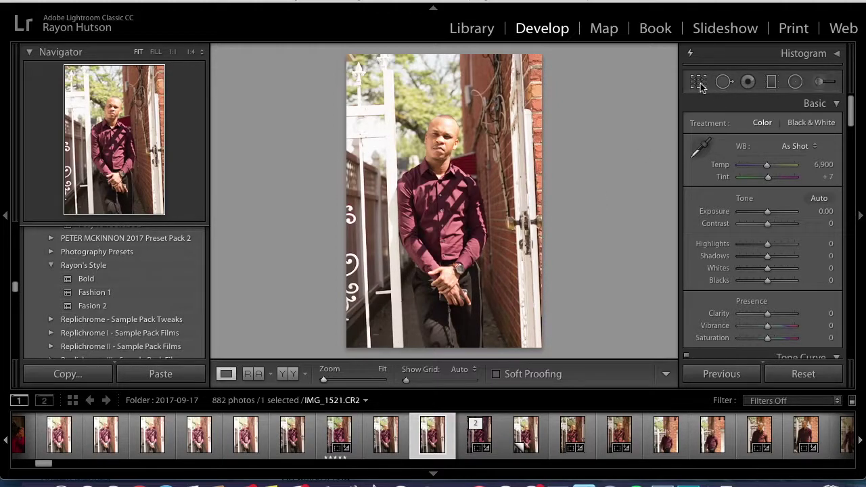
pyautogui.click(699, 86)
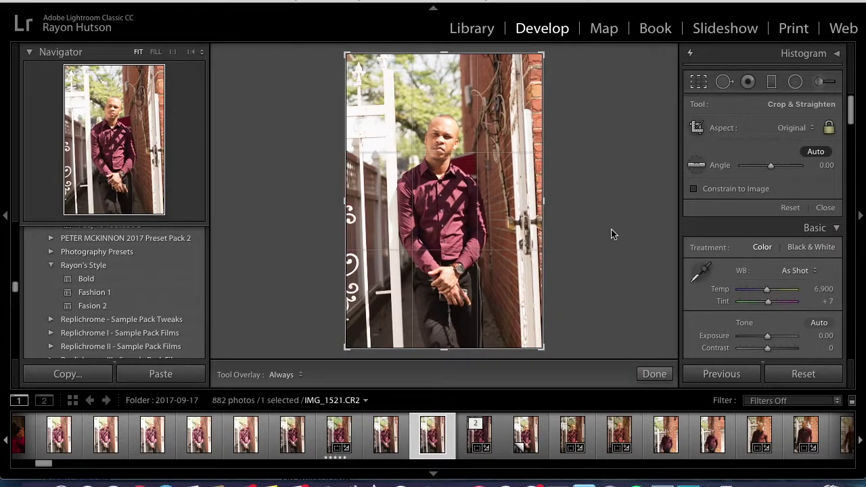
pyautogui.click(654, 375)
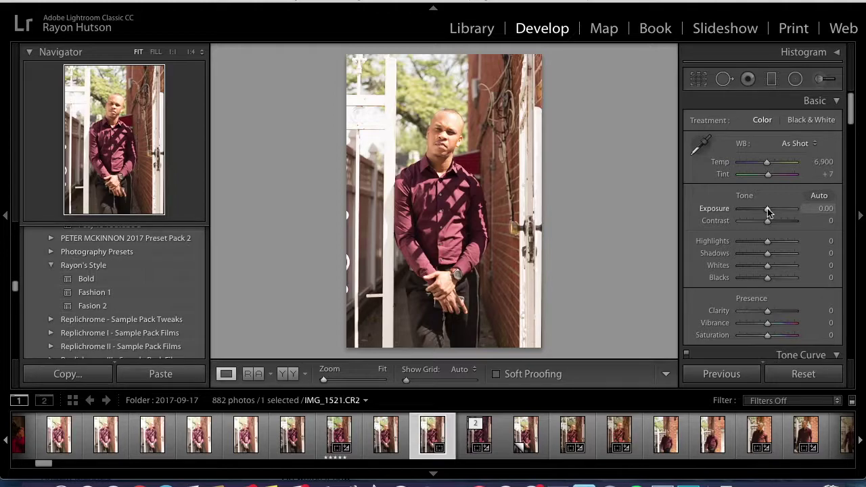
# Step: Set the photo's Exposure to −0.70 and Contrast to +31, checking against the edited reference portrait
pyautogui.moveTo(768, 212); pyautogui.dragTo(765, 212)
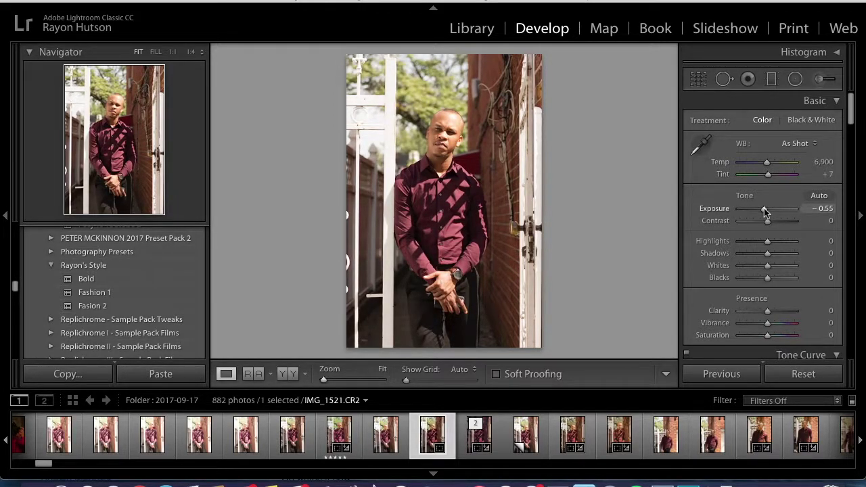
pyautogui.press('Right')
pyautogui.press('Left')
pyautogui.moveTo(763, 208); pyautogui.dragTo(762, 210)
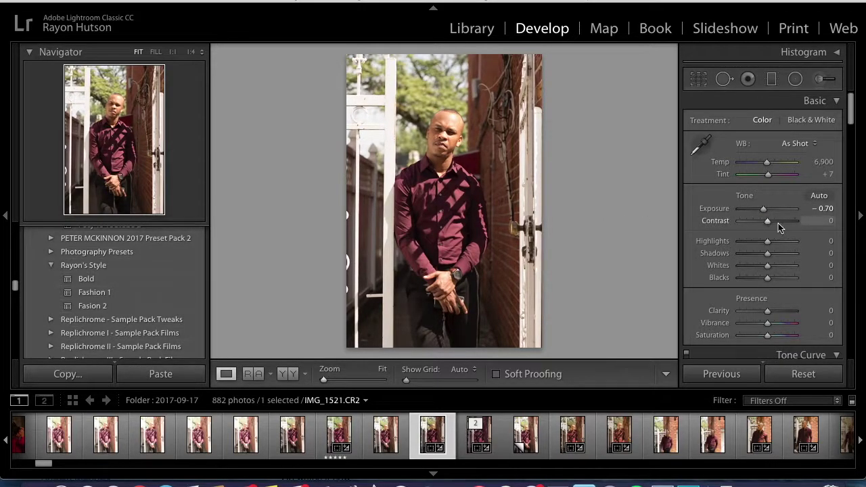
pyautogui.click(780, 221)
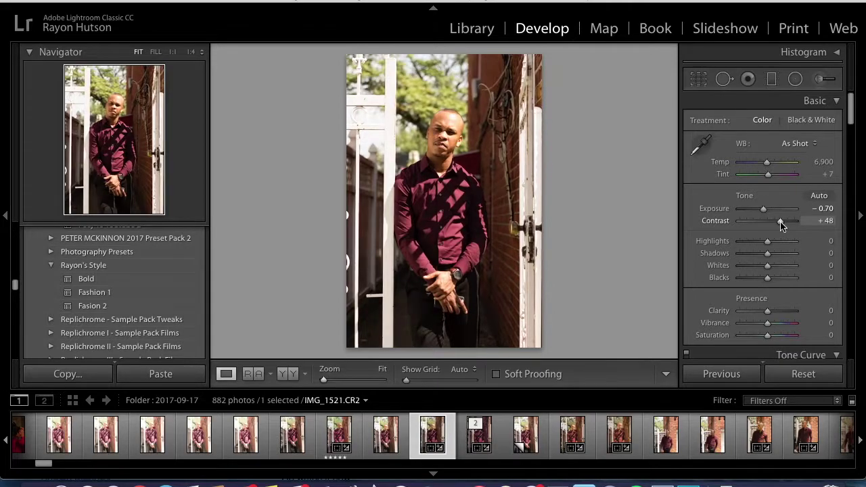
pyautogui.moveTo(777, 222); pyautogui.dragTo(776, 223)
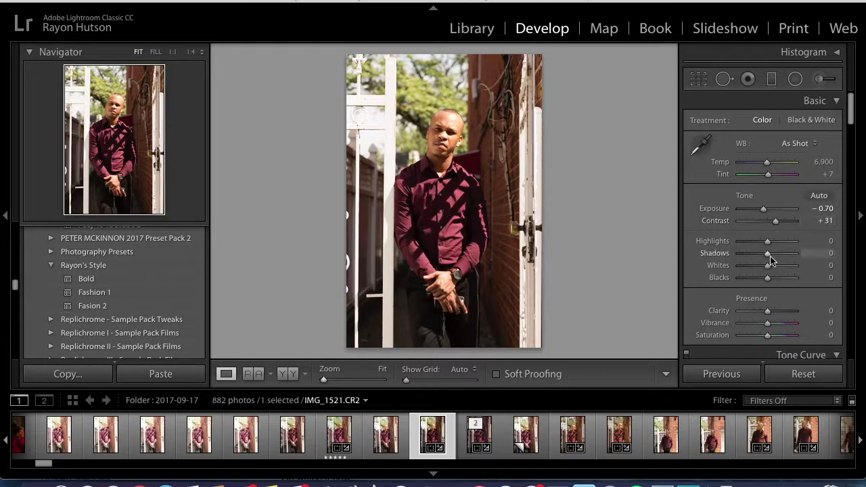
# Step: Set Highlights to −78, Shadows to +24, Whites to −73 and Blacks to +20
pyautogui.moveTo(768, 243); pyautogui.dragTo(749, 244)
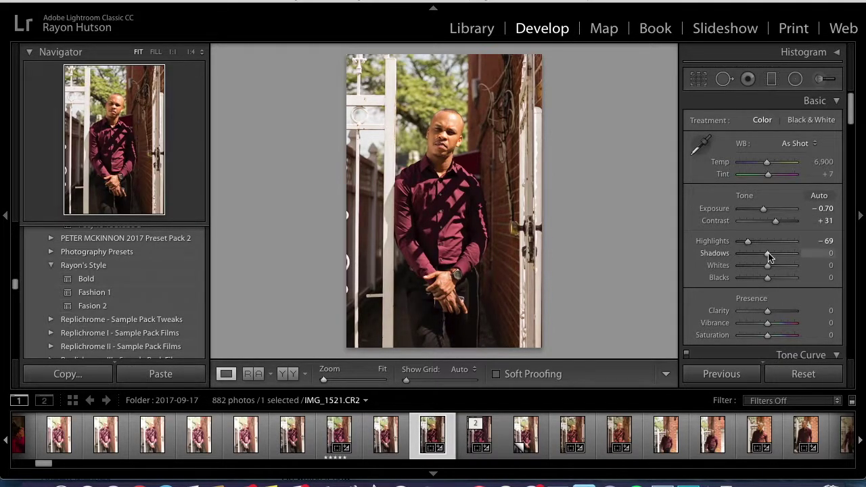
pyautogui.moveTo(769, 257); pyautogui.dragTo(775, 259)
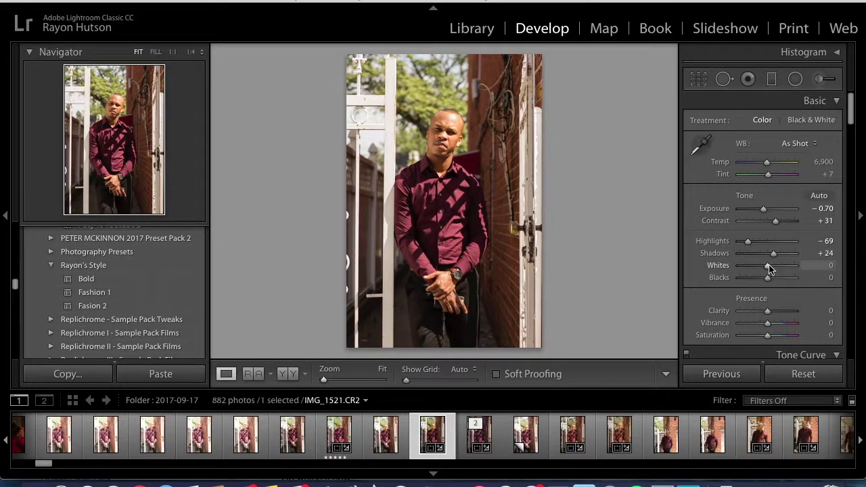
pyautogui.moveTo(767, 266); pyautogui.dragTo(748, 243)
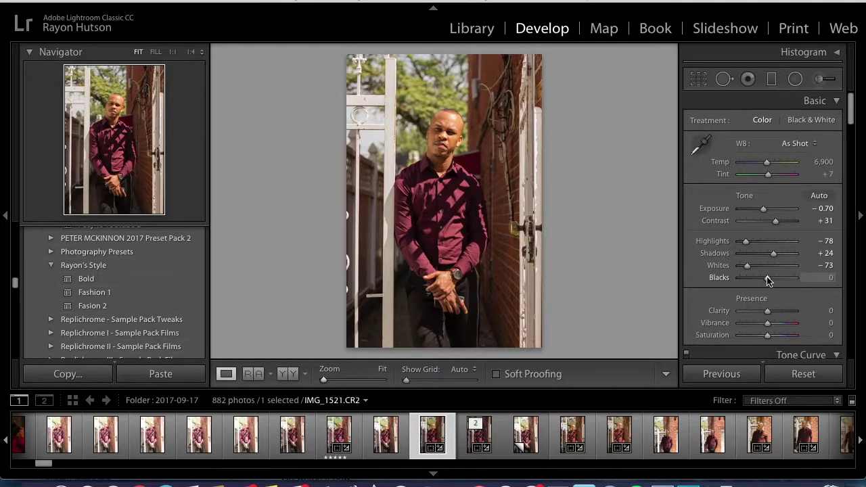
pyautogui.moveTo(766, 277); pyautogui.dragTo(768, 278)
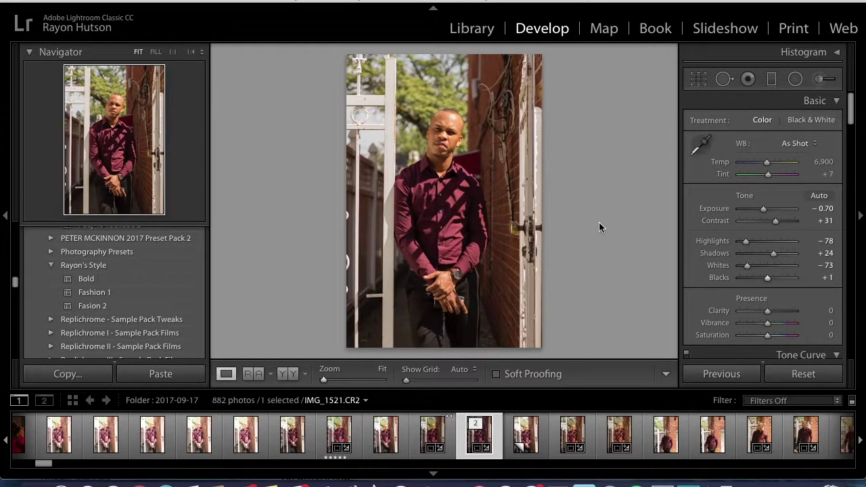
pyautogui.press('Right')
pyautogui.press('Left')
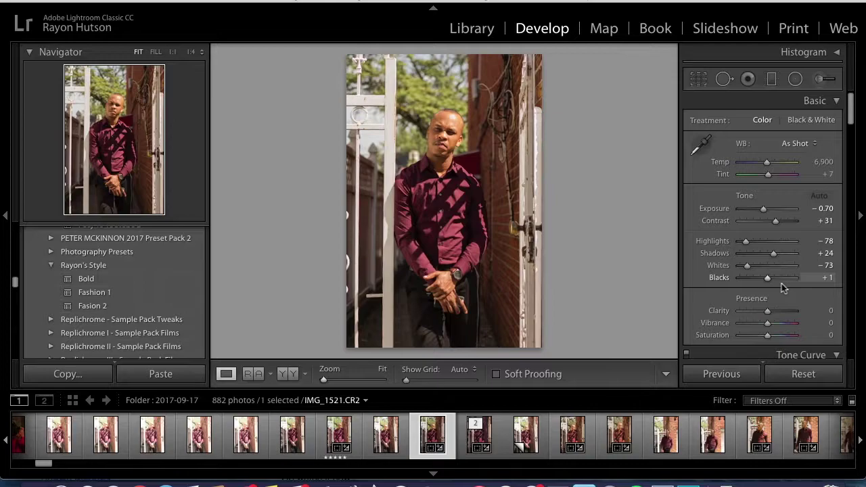
pyautogui.moveTo(767, 278); pyautogui.dragTo(774, 278)
# Step: Set the photo's Clarity to +19
pyautogui.scroll(-1, 722, 298)
pyautogui.scroll(-3, 722, 299)
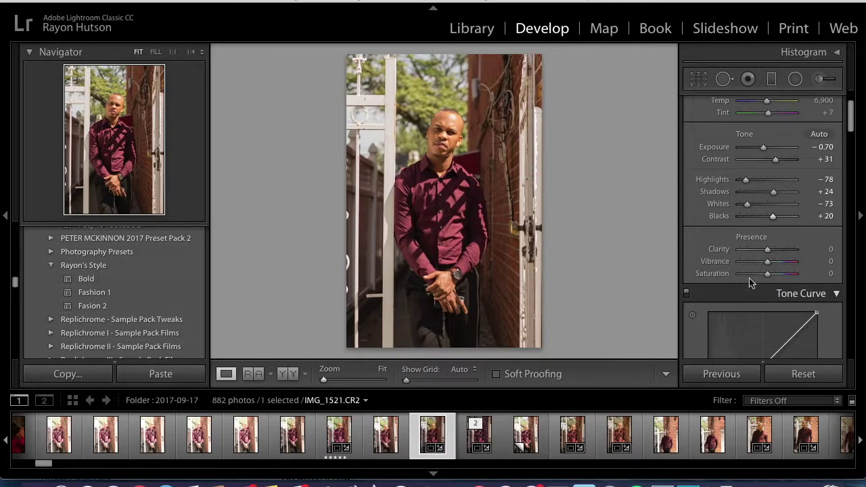
pyautogui.click(776, 253)
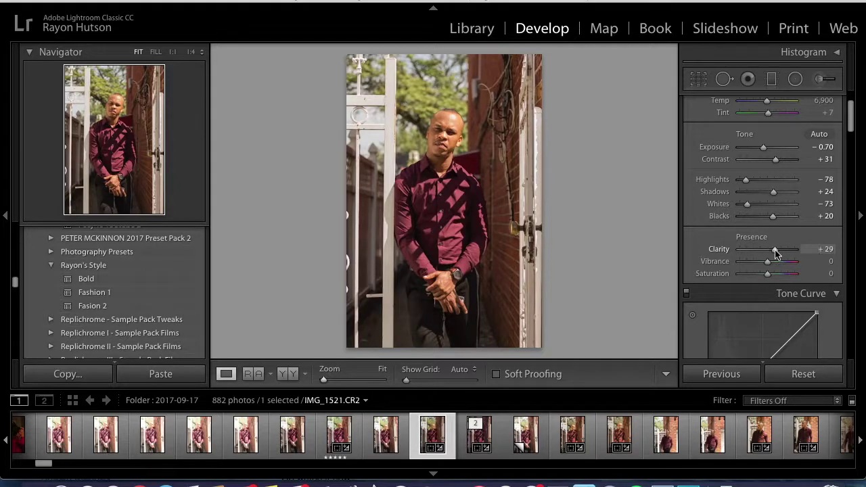
pyautogui.moveTo(776, 253); pyautogui.dragTo(773, 249)
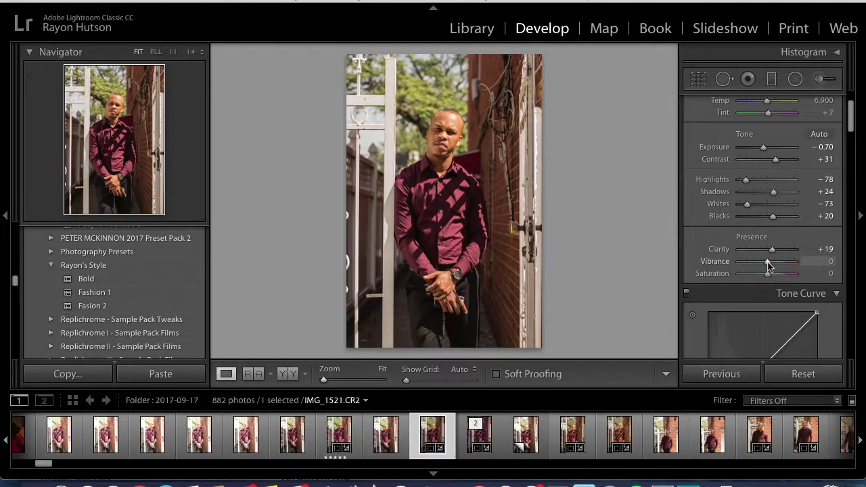
# Step: Reduce Vibrance to −15 and Saturation to −13, comparing the colours with the edited reference portrait
pyautogui.moveTo(767, 264); pyautogui.dragTo(762, 265)
pyautogui.moveTo(762, 264); pyautogui.dragTo(758, 265)
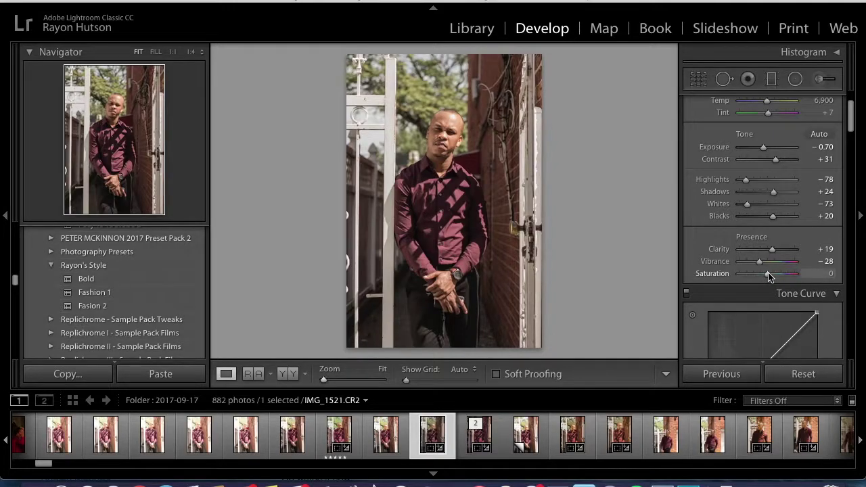
pyautogui.moveTo(769, 273); pyautogui.dragTo(765, 274)
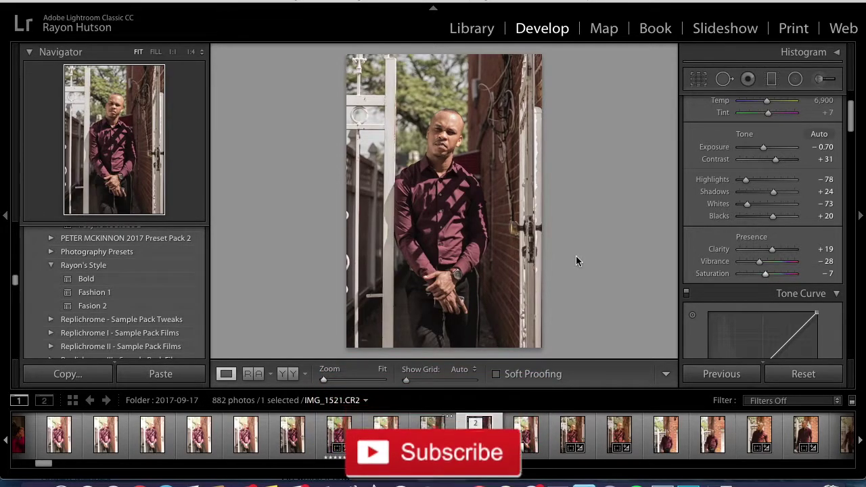
pyautogui.press('Left')
pyautogui.press('Right')
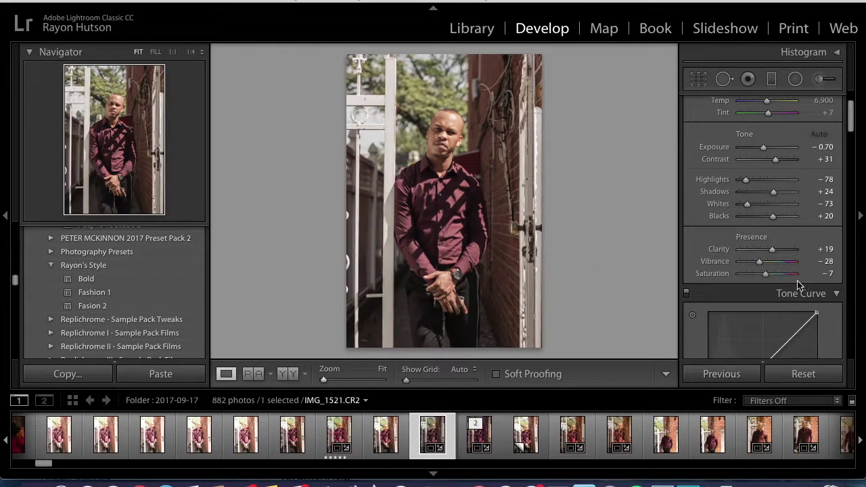
pyautogui.moveTo(764, 274); pyautogui.dragTo(763, 262)
pyautogui.press('Right')
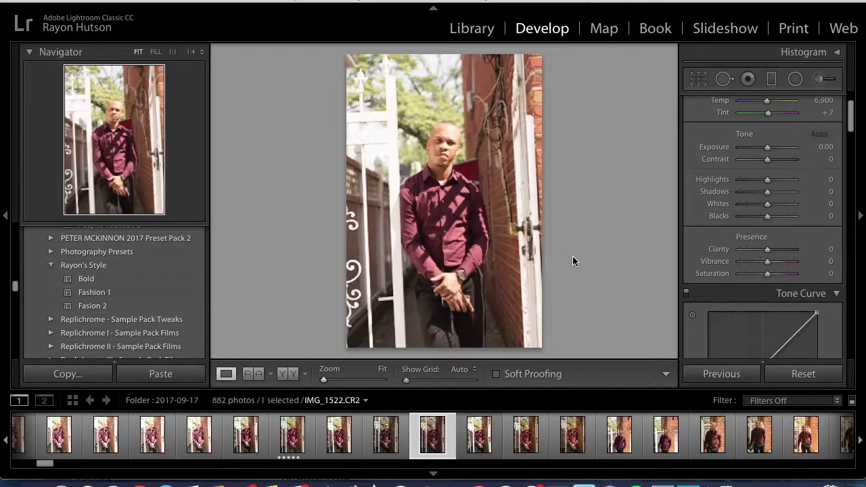
pyautogui.press('Left')
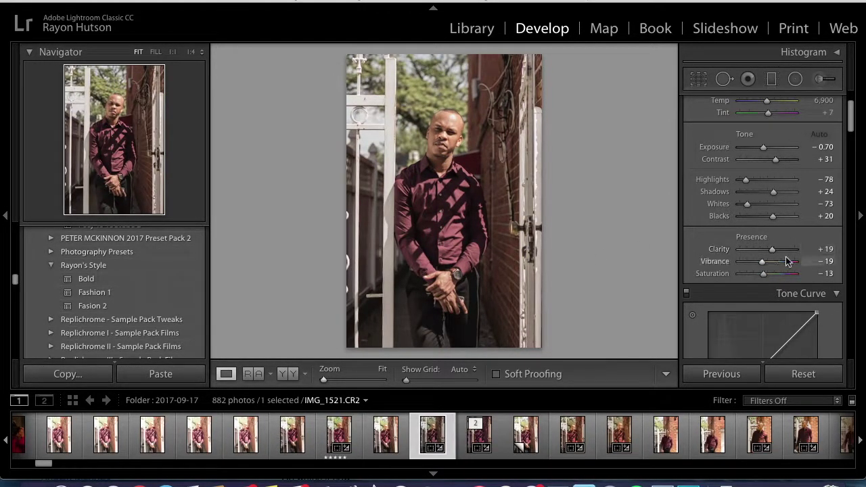
pyautogui.moveTo(763, 263); pyautogui.dragTo(762, 265)
# Step: Add a shadows control point in the lower quarter of the RGB tone curve
pyautogui.scroll(-5, 710, 245)
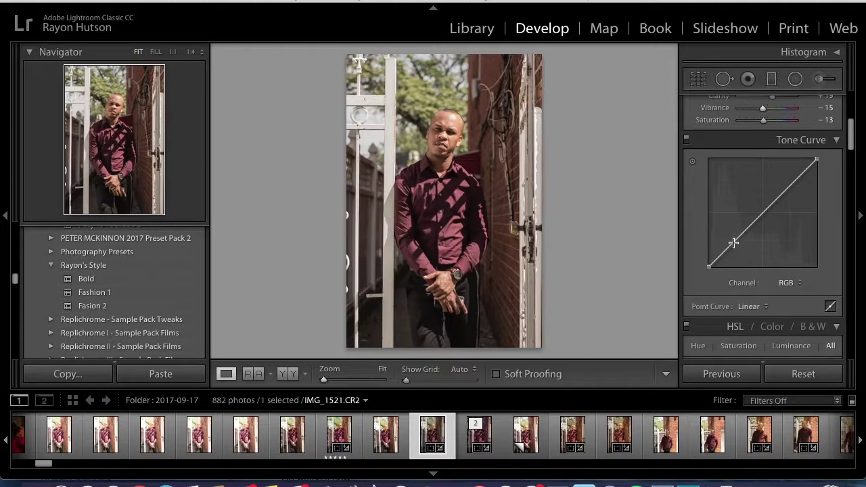
pyautogui.click(734, 244)
pyautogui.click(761, 215)
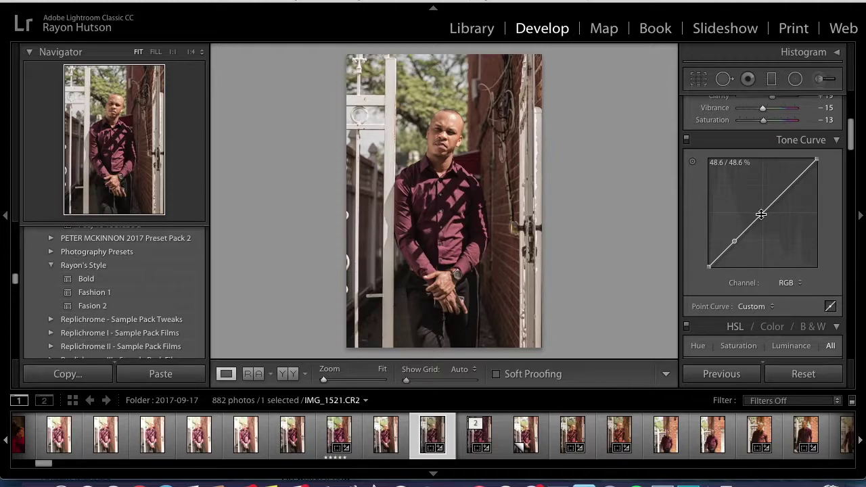
pyautogui.click(790, 186)
pyautogui.moveTo(736, 241); pyautogui.dragTo(738, 243)
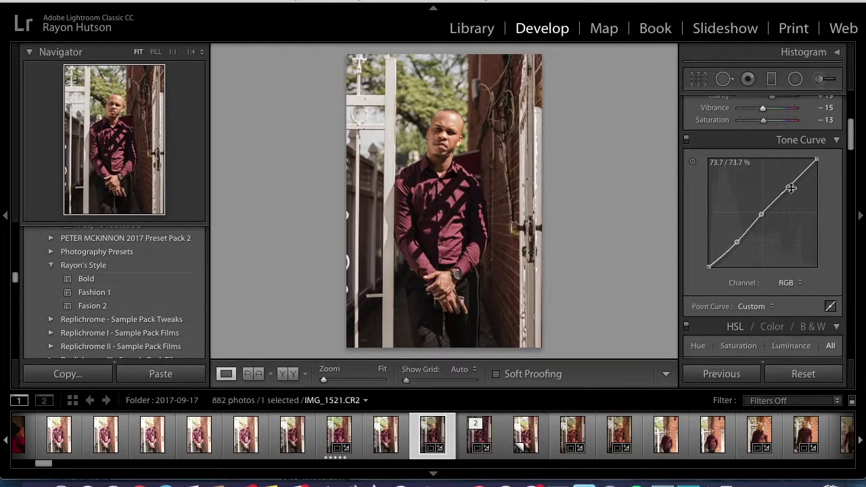
pyautogui.press('super+z')
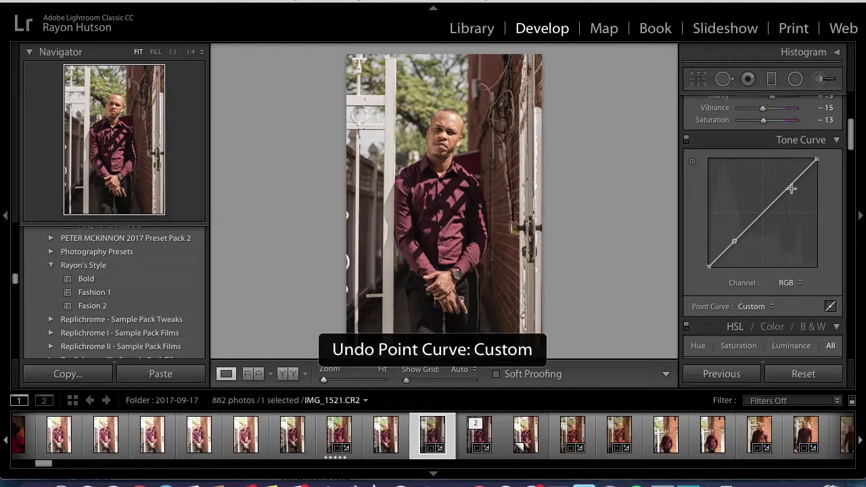
pyautogui.press('super+z')
# Step: Shape the RGB tone curve with points at about 28/21 %, 51/49 % and 76/73 %, and lower its white endpoint to about 85 %
pyautogui.moveTo(736, 241); pyautogui.dragTo(739, 247)
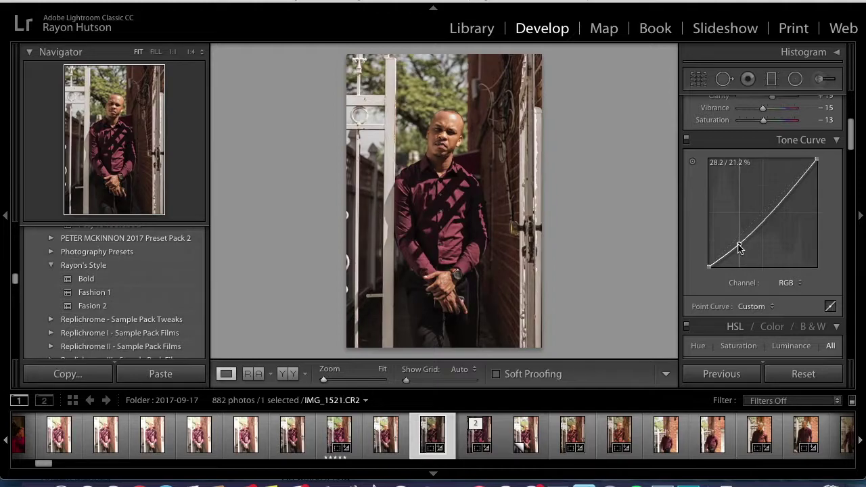
pyautogui.click(766, 219)
pyautogui.moveTo(766, 218); pyautogui.dragTo(763, 215)
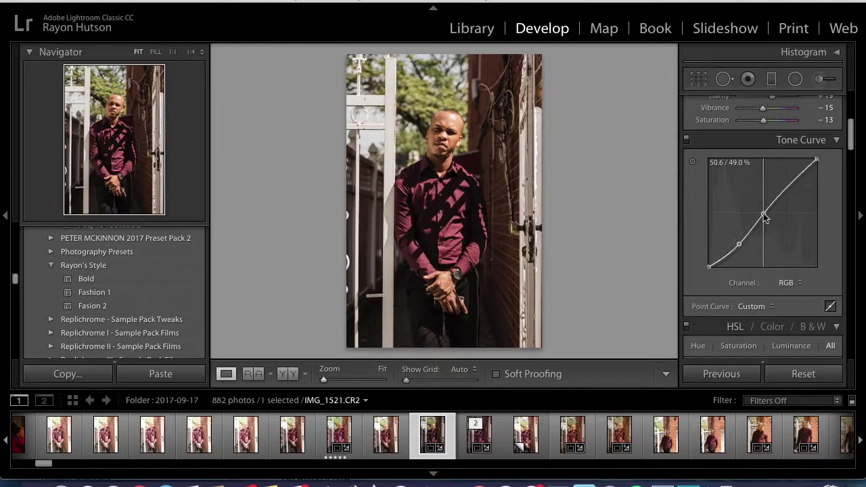
pyautogui.click(789, 185)
pyautogui.moveTo(791, 190); pyautogui.dragTo(793, 192)
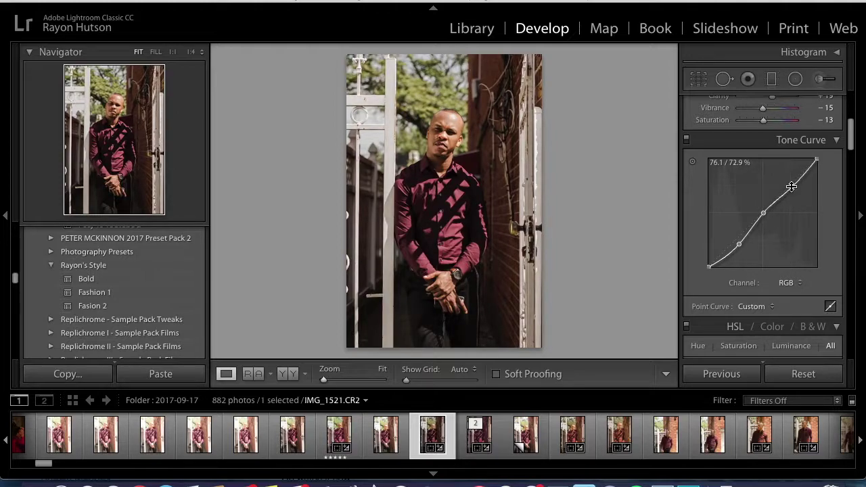
pyautogui.moveTo(816, 162); pyautogui.dragTo(824, 176)
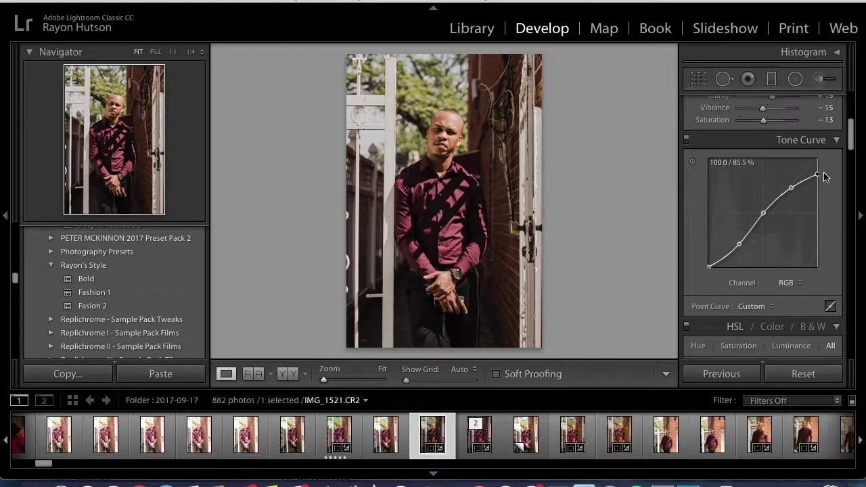
pyautogui.moveTo(825, 176); pyautogui.dragTo(819, 176)
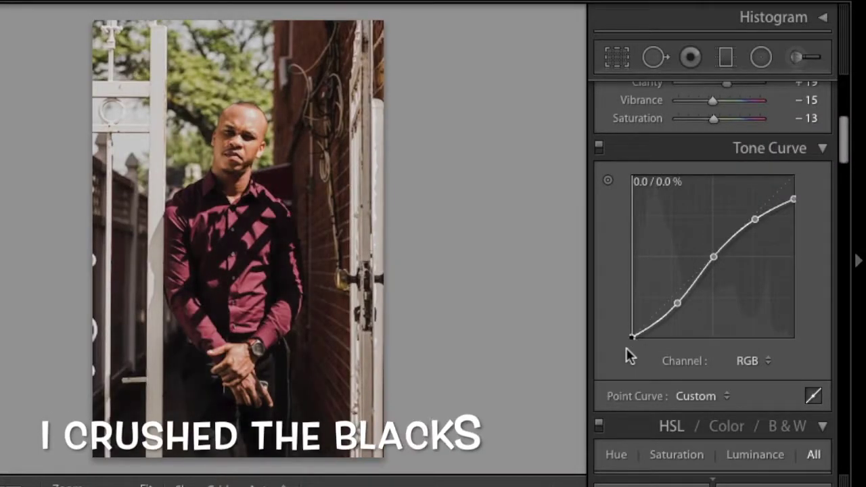
# Step: Raise the black endpoint of the RGB tone curve slightly and compare the portrait with its unedited version
pyautogui.moveTo(632, 336)
pyautogui.mouseDown()
pyautogui.moveTo(629, 318)
pyautogui.moveTo(629, 326)
pyautogui.mouseUp()
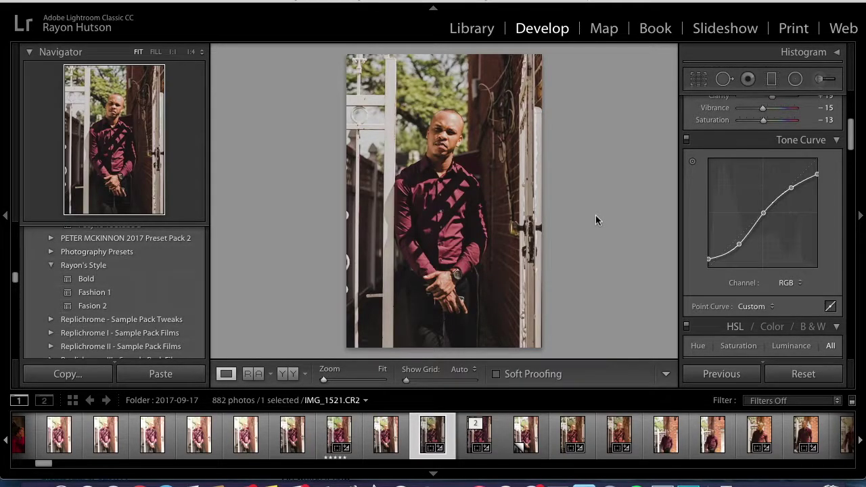
pyautogui.press('\\')
pyautogui.press('\\')
# Step: Reduce the Orange saturation in the HSL adjustments, using the edited reference portrait IMG_1522.CR2 as a guide
pyautogui.scroll(-15, 700, 242)
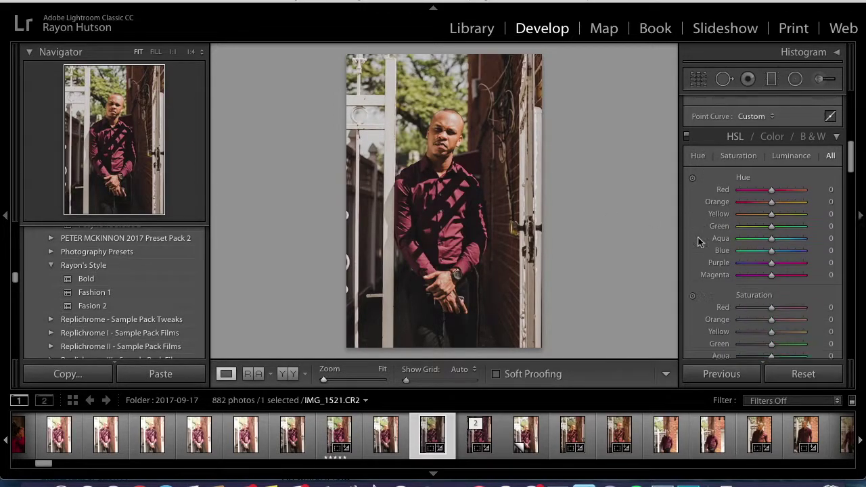
pyautogui.scroll(-5, 700, 242)
pyautogui.scroll(10, 693, 242)
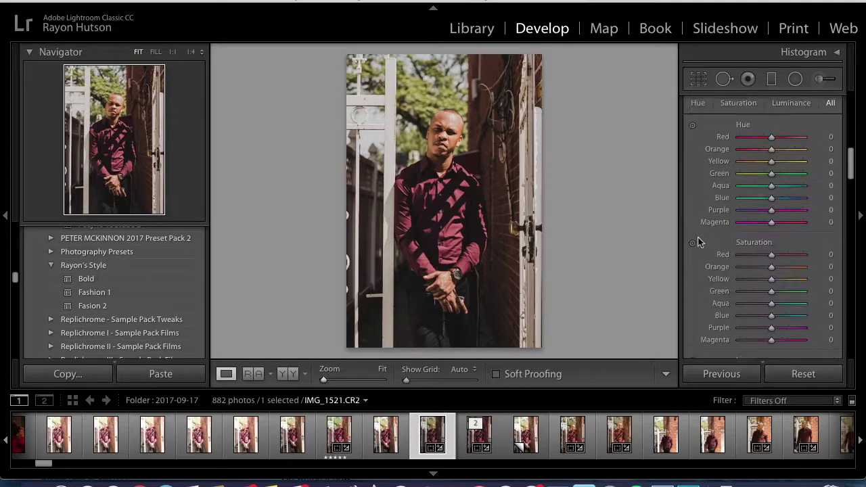
pyautogui.scroll(-1, 686, 241)
pyautogui.press('Right')
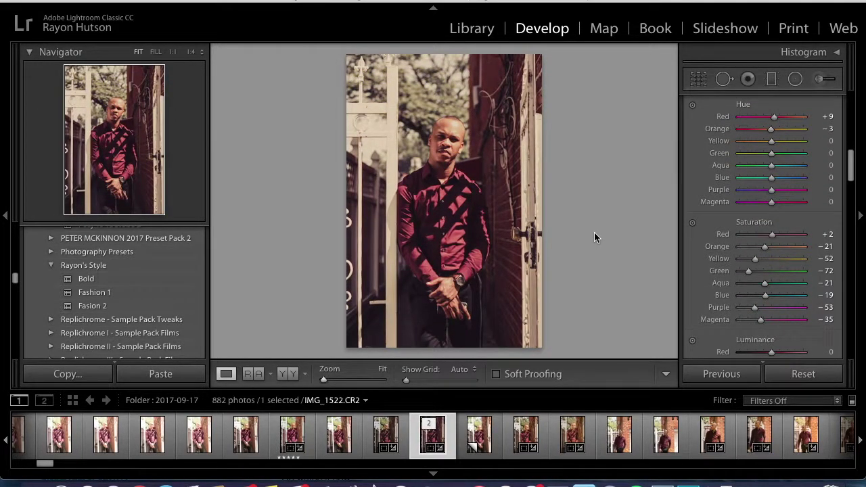
pyautogui.press('Left')
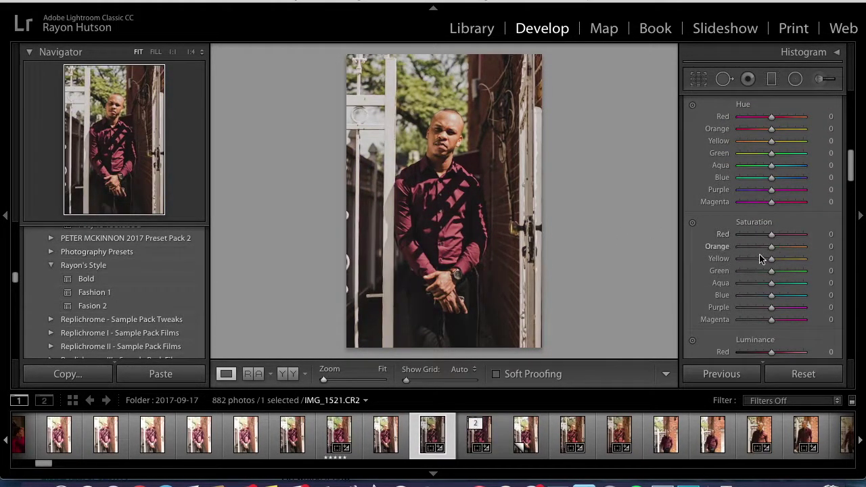
pyautogui.click(758, 248)
pyautogui.moveTo(761, 247); pyautogui.dragTo(763, 248)
# Step: Set the Camera Calibration profile to Camera Neutral, comparing it with Adobe Standard
pyautogui.scroll(-15, 703, 280)
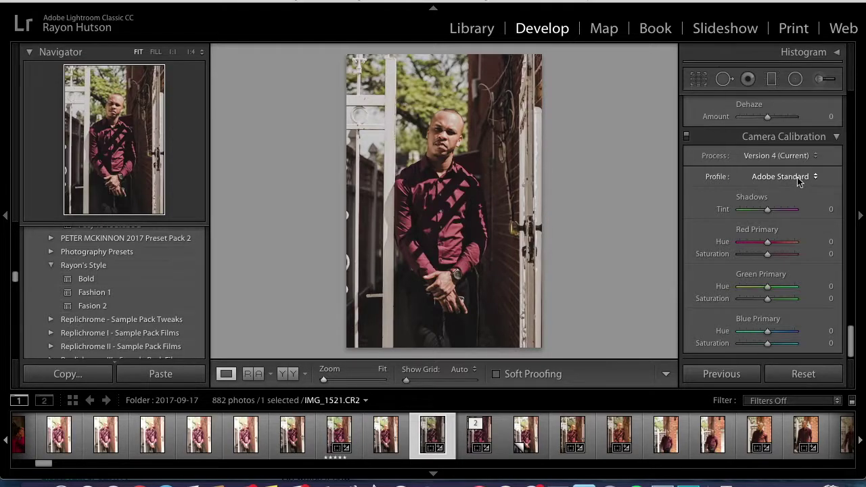
pyautogui.click(796, 178)
pyautogui.click(792, 233)
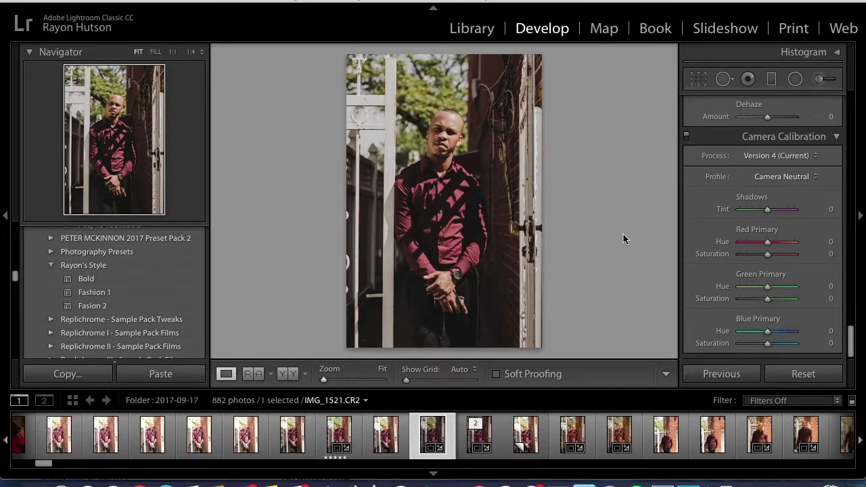
pyautogui.hotkey('ctrl', 'z')
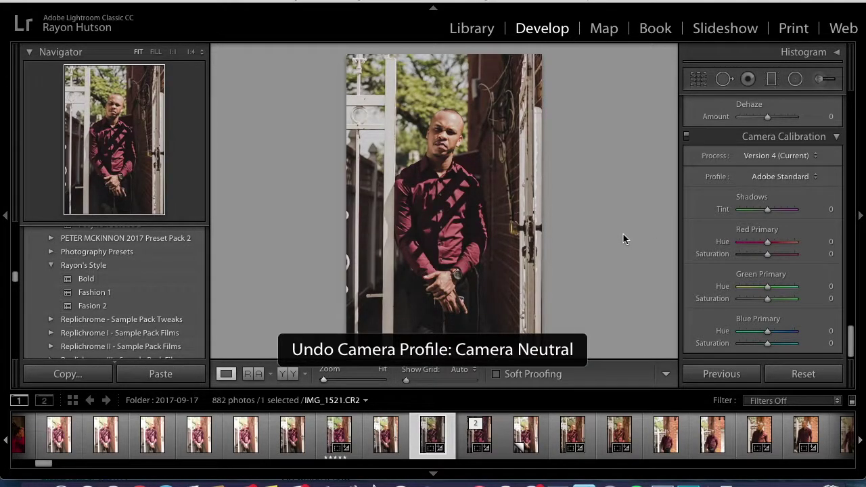
pyautogui.hotkey('ctrl', 'shift', 'z')
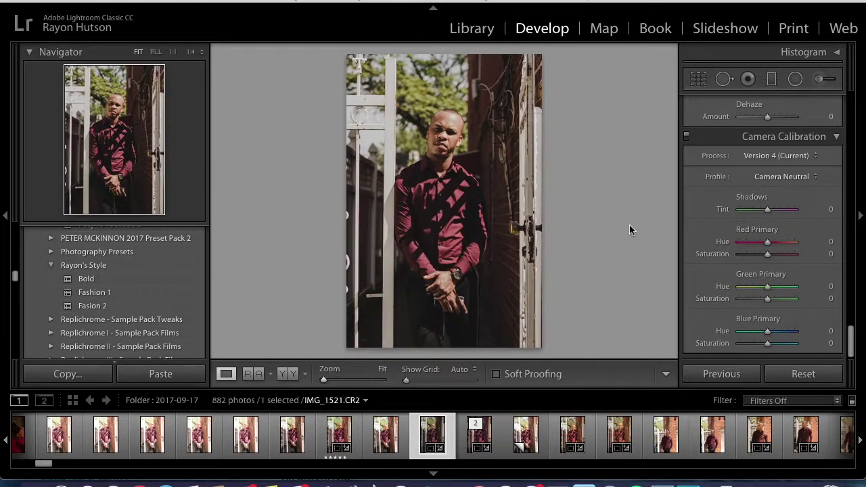
# Step: Set the Camera Calibration Shadows Tint to +5, matching the reference portrait
pyautogui.press('Right')
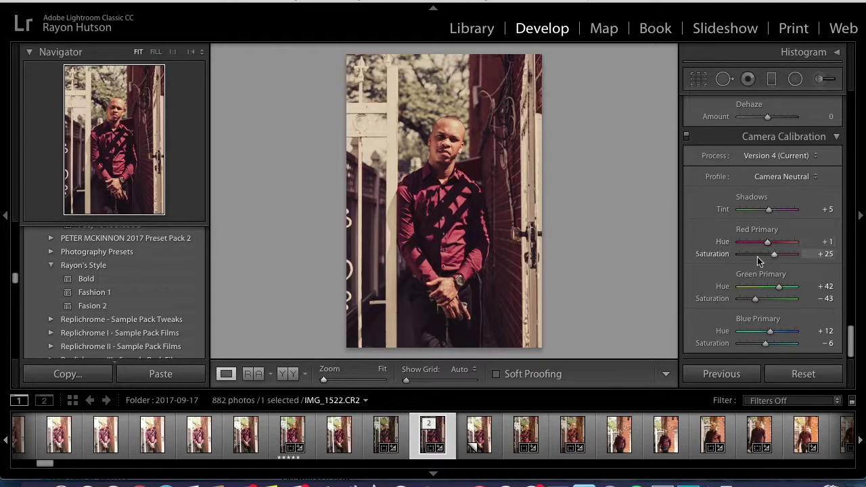
pyautogui.press('Left')
pyautogui.moveTo(769, 209); pyautogui.dragTo(771, 210)
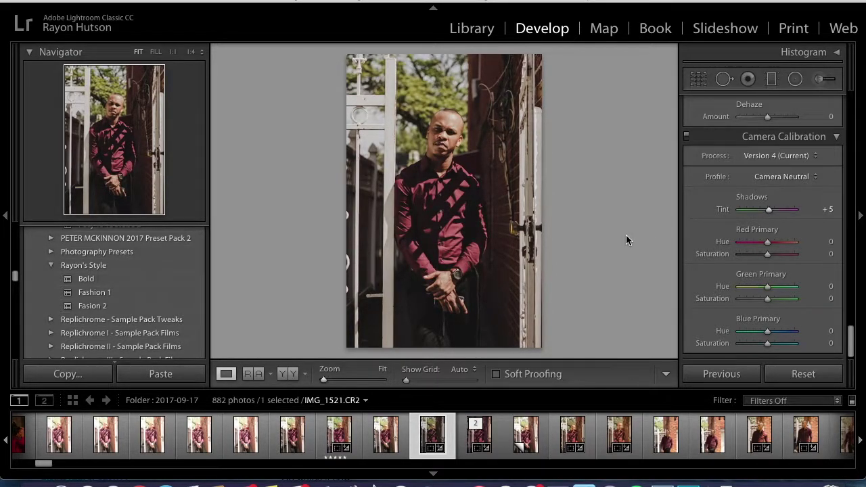
# Step: Set the Red Primary Hue to +1 and Saturation to +25, copying the reference portrait's calibration values
pyautogui.press('Right')
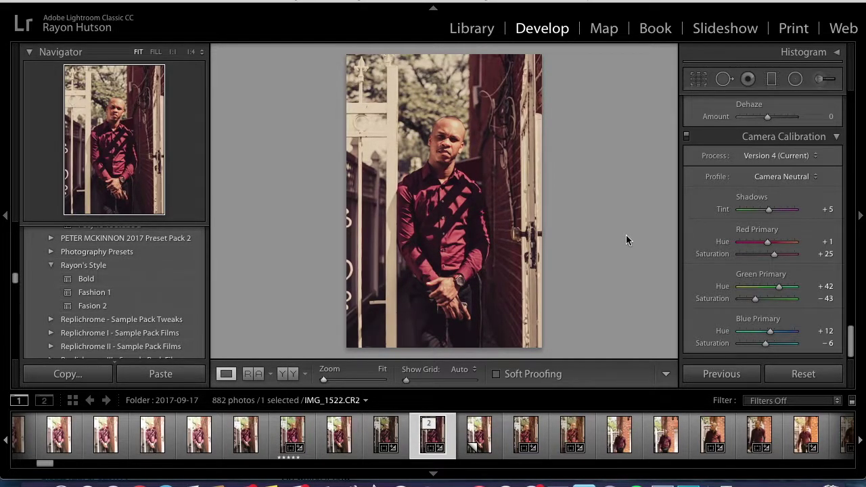
pyautogui.press('Left')
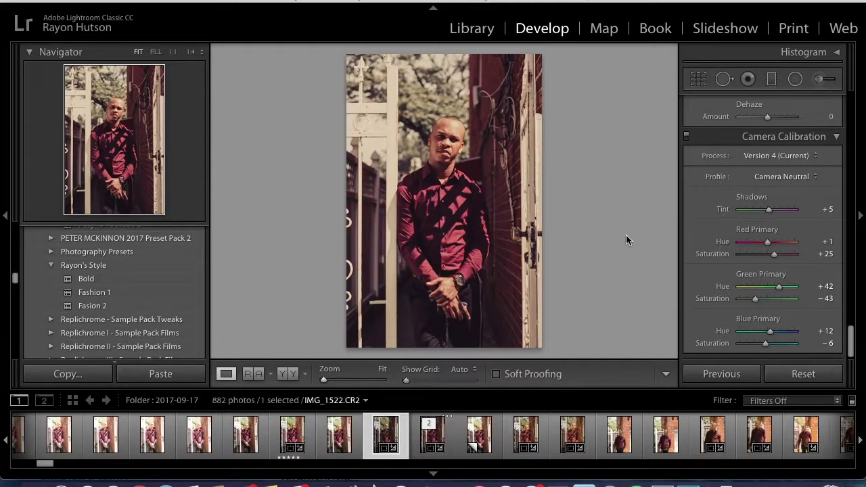
pyautogui.click(828, 241)
pyautogui.write('1')
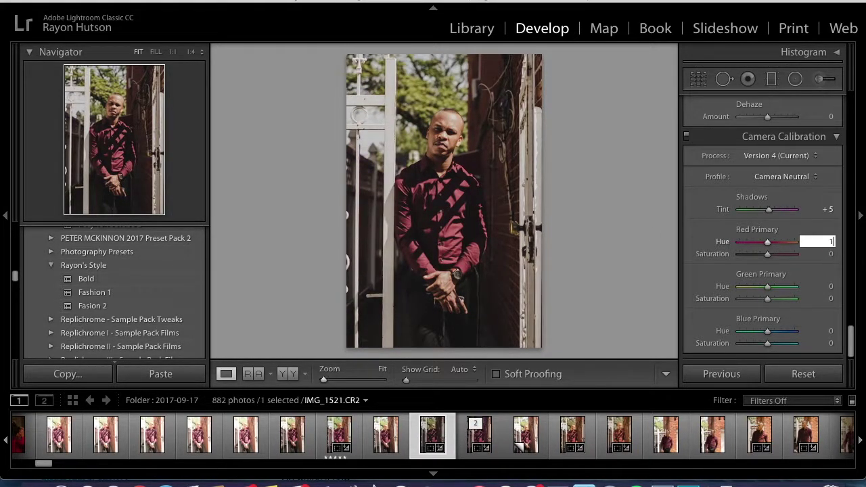
pyautogui.click(829, 254)
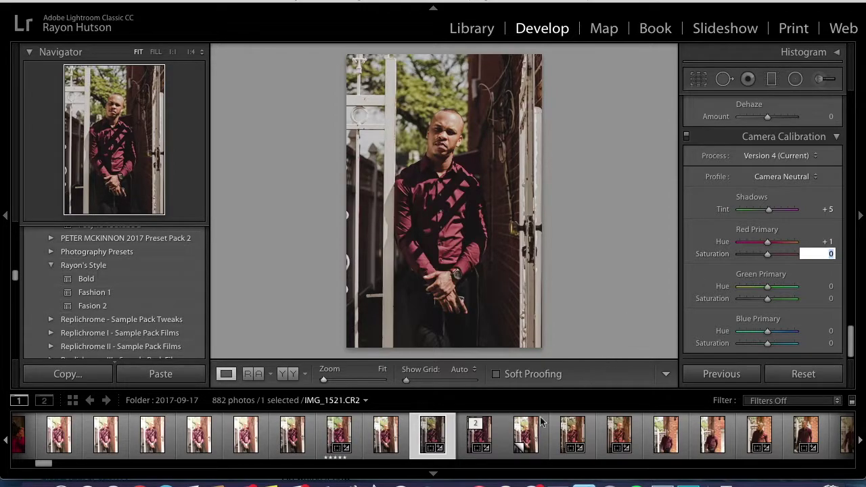
pyautogui.click(464, 431)
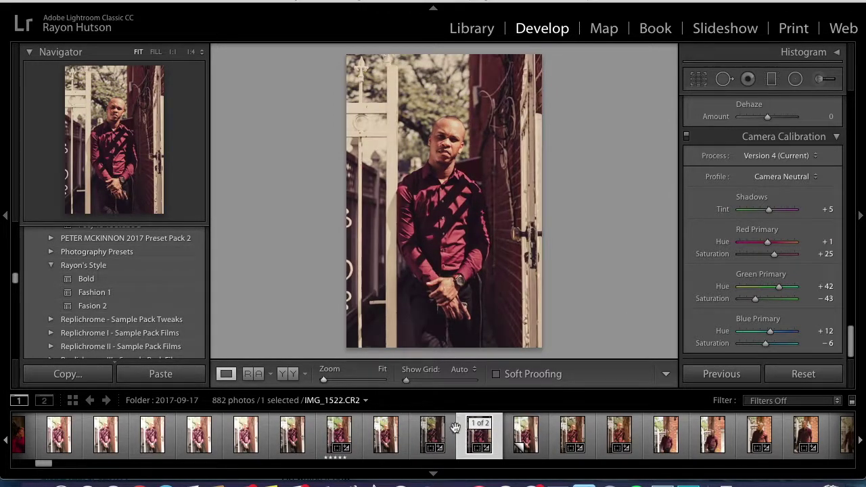
pyautogui.click(443, 434)
pyautogui.click(822, 254)
pyautogui.write('2')
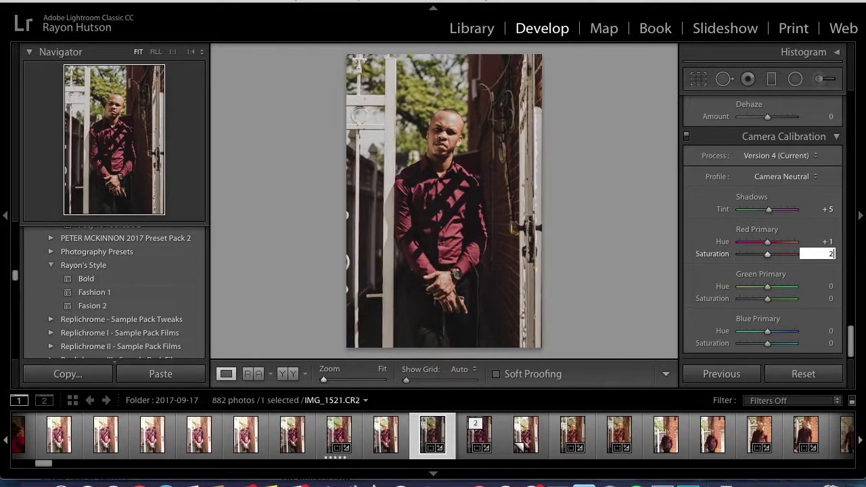
pyautogui.press('Return')
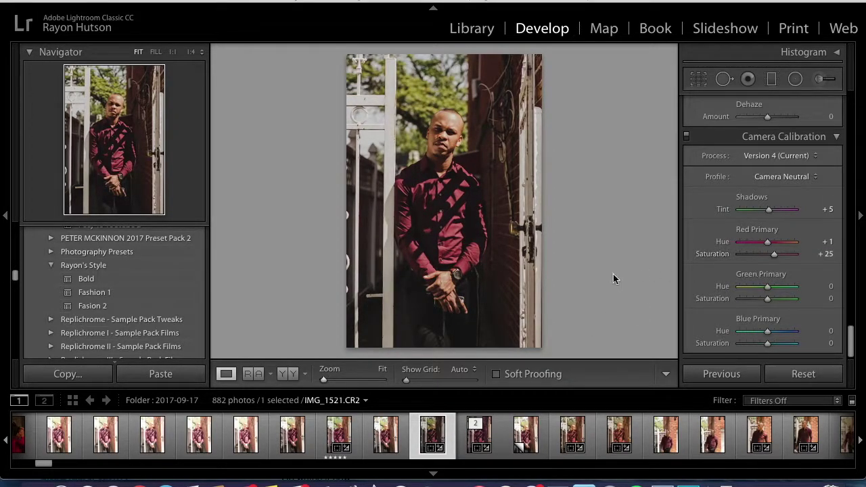
# Step: Set the Green Primary Hue to +42 and Saturation to −43, checking the values on the reference portrait
pyautogui.press('Right')
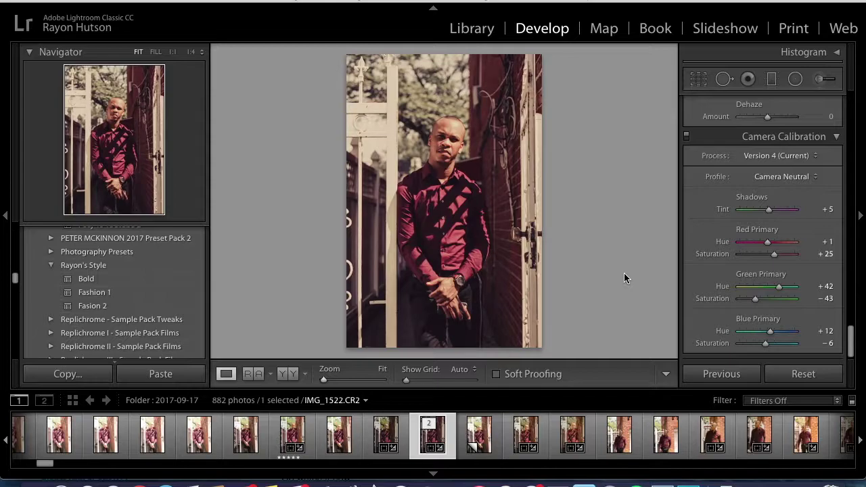
pyautogui.press('Left')
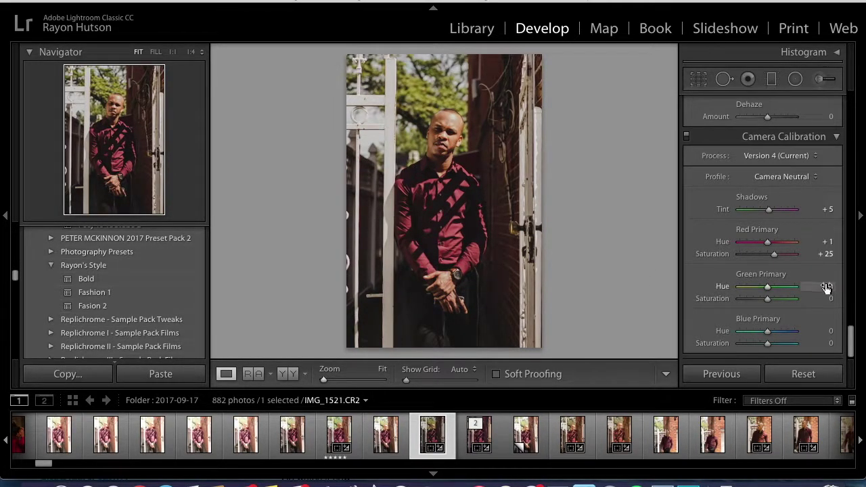
pyautogui.click(825, 286)
pyautogui.write('42')
pyautogui.press('Return')
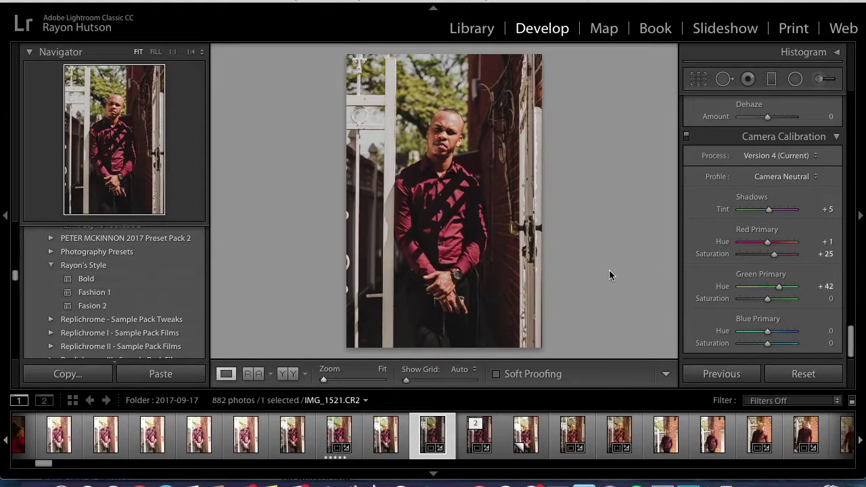
pyautogui.press('Right')
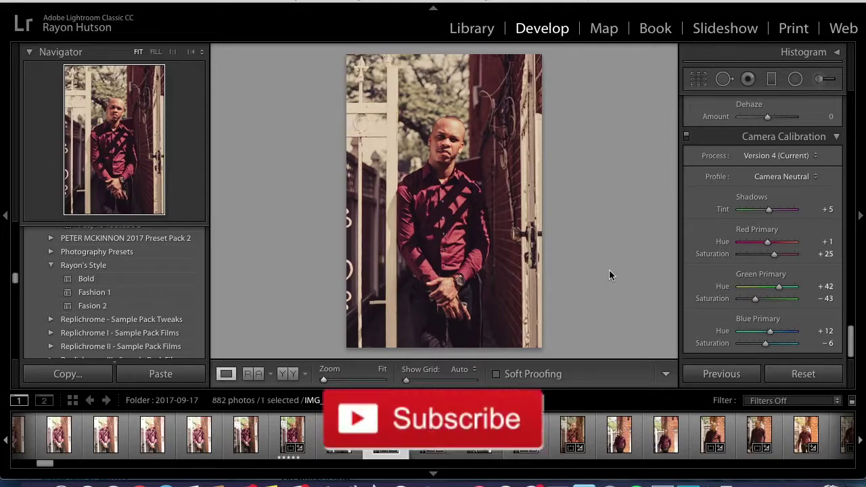
pyautogui.press('Left')
pyautogui.click(826, 299)
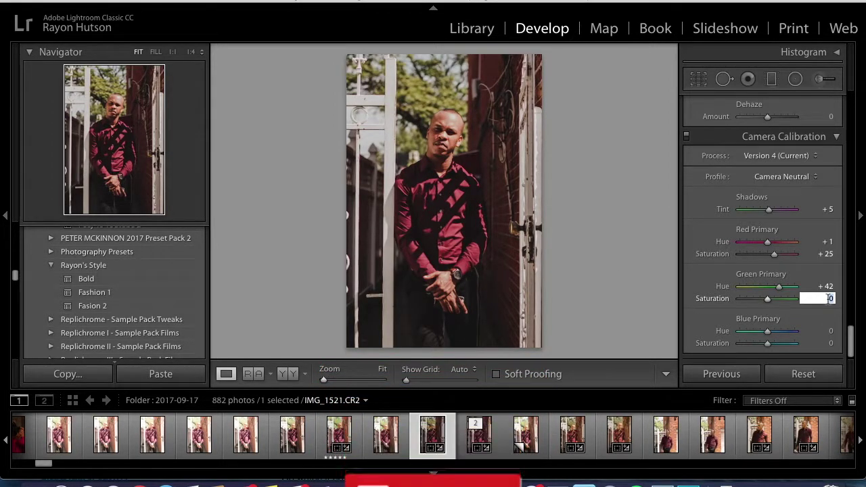
pyautogui.write('-43')
pyautogui.press('Return')
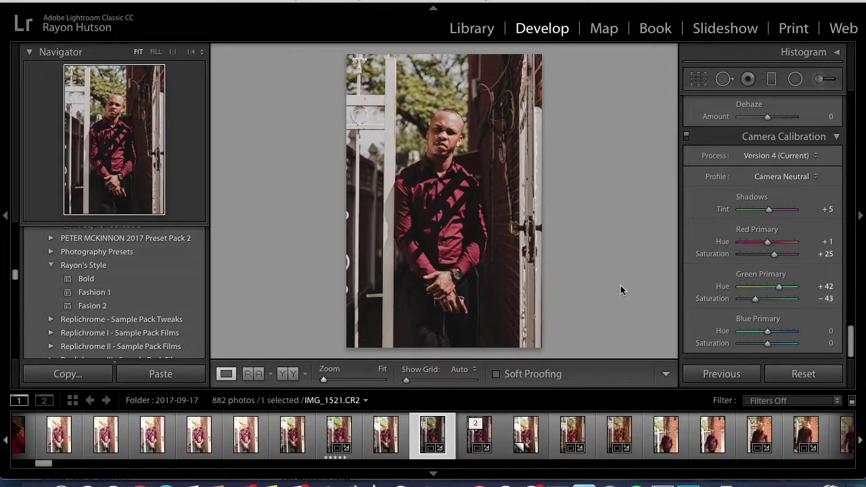
# Step: Set the Blue Primary Hue to +12 and Saturation to −6, and compare the photo with the reference portrait
pyautogui.press('Right')
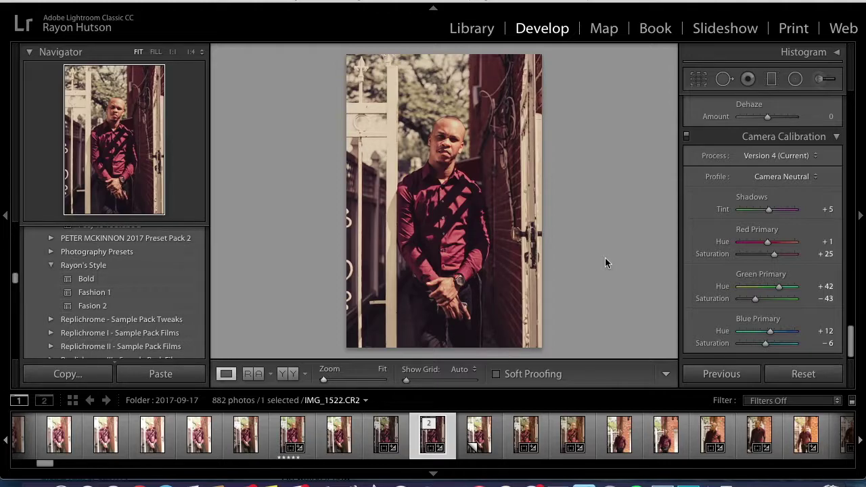
pyautogui.press('Left')
pyautogui.click(831, 331)
pyautogui.write('1')
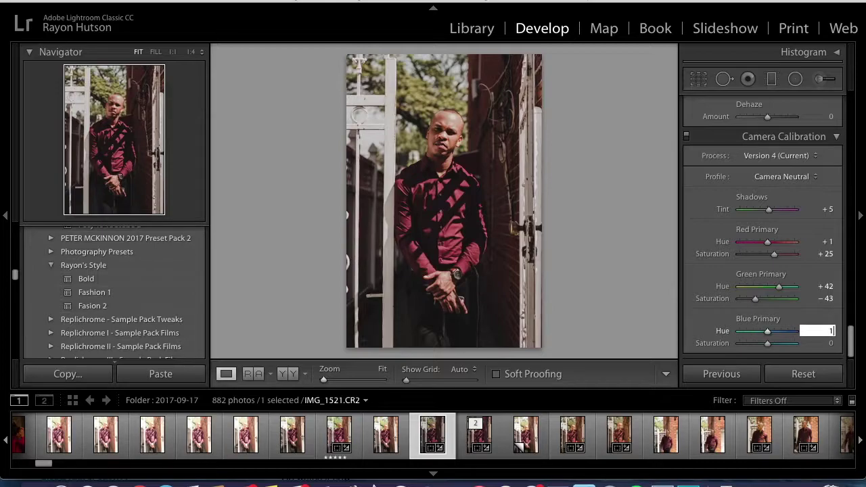
pyautogui.write('2')
pyautogui.press('Return')
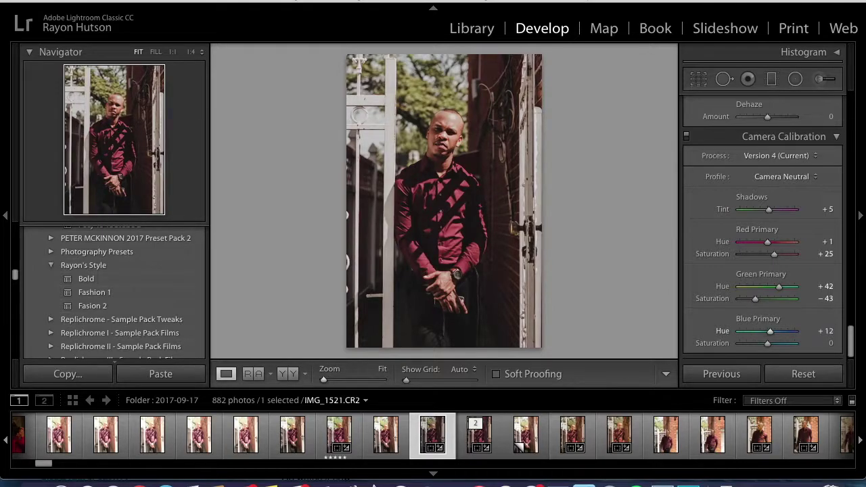
pyautogui.press('Right')
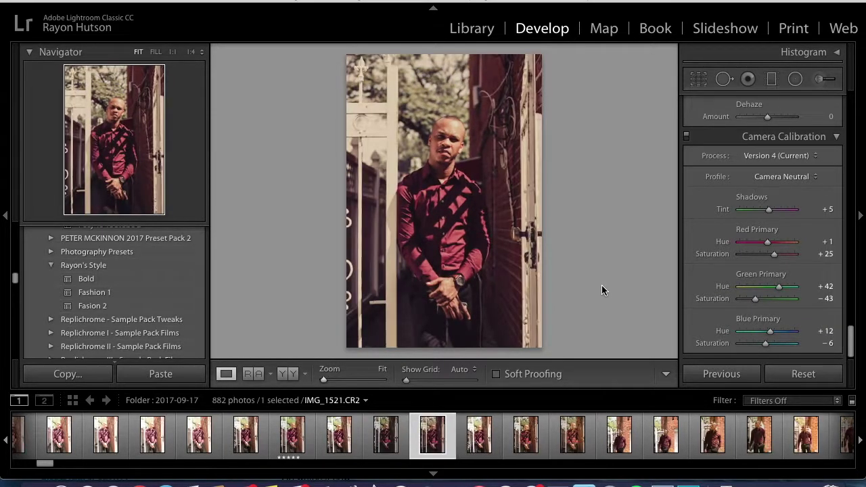
pyautogui.press('Left')
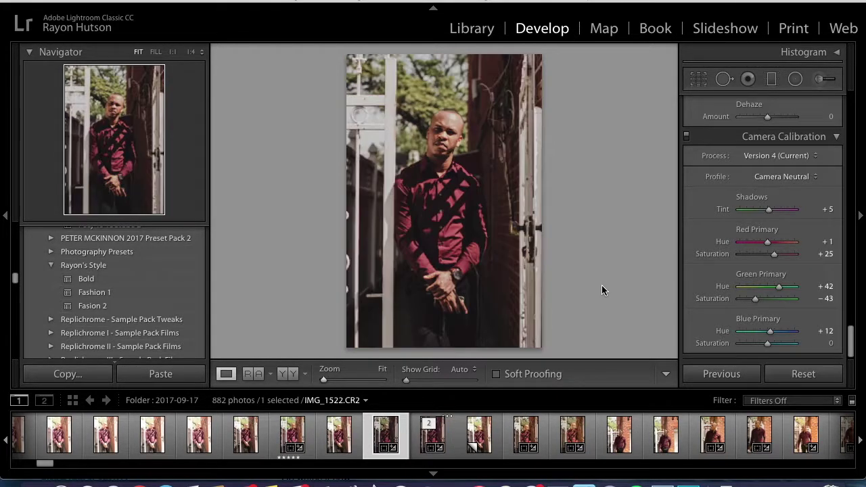
pyautogui.click(825, 343)
pyautogui.write('-')
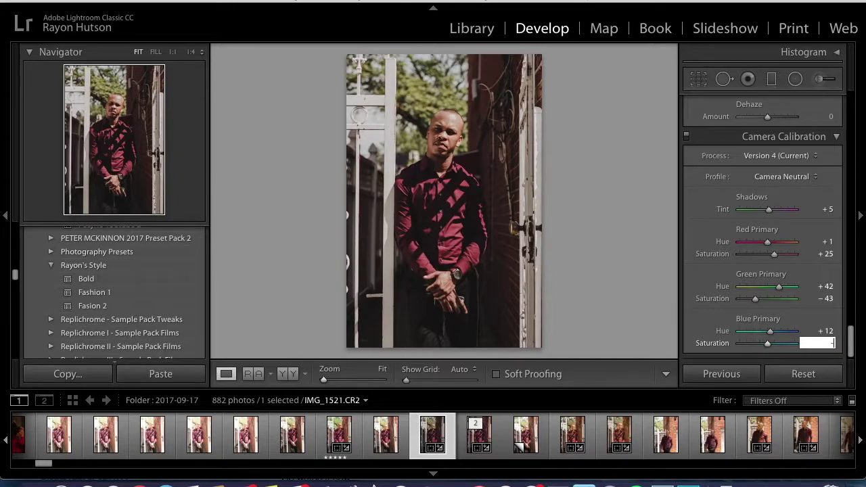
pyautogui.press('Return')
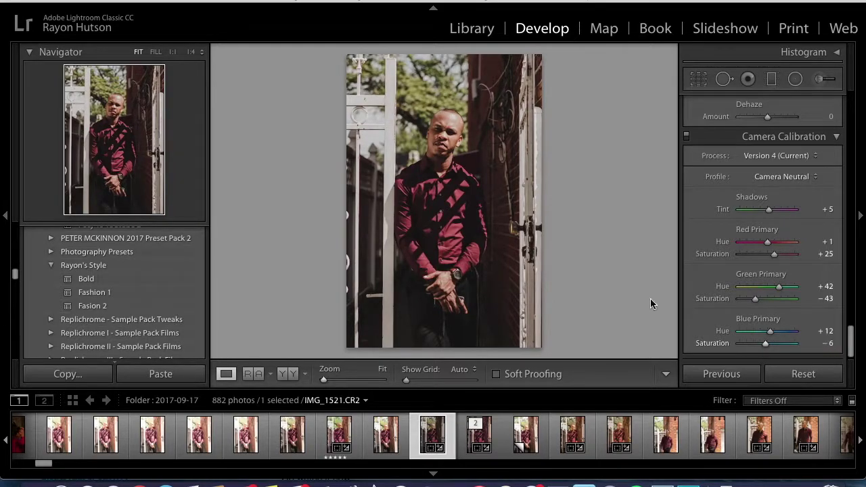
pyautogui.press('Right')
pyautogui.press('Left')
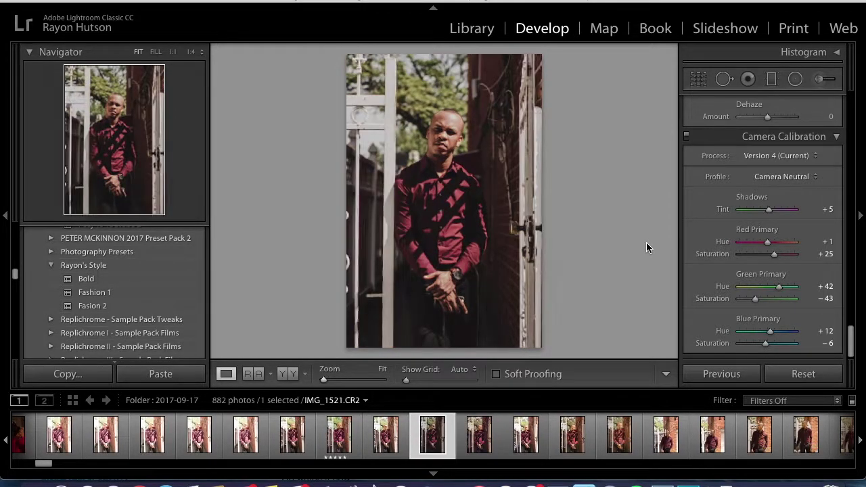
# Step: Enable lens profile corrections for IMG_1521.CR2
pyautogui.scroll(5, 716, 236)
pyautogui.scroll(10, 715, 236)
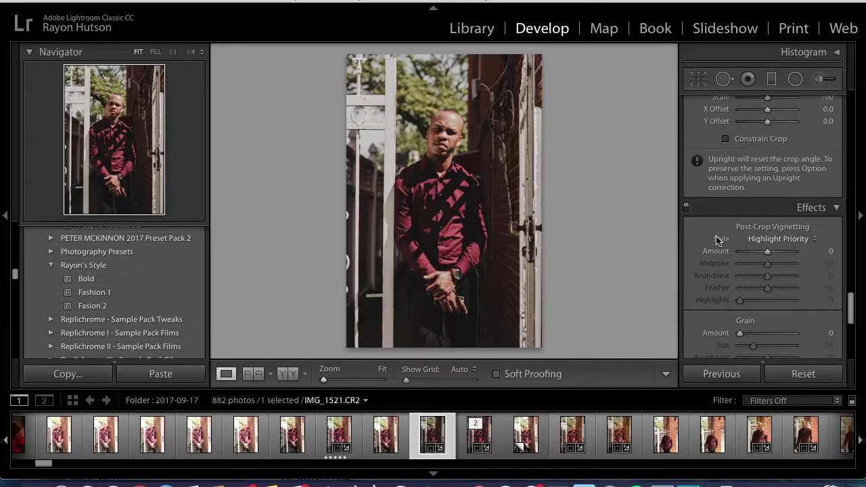
pyautogui.scroll(-5, 716, 236)
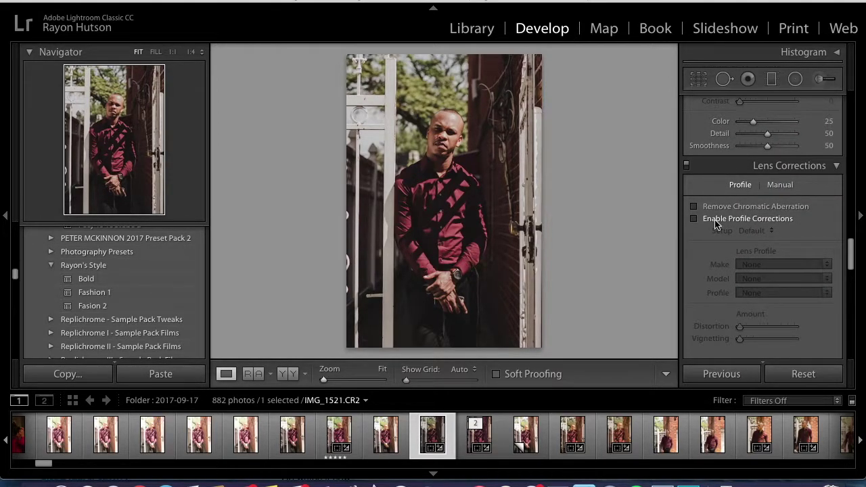
pyautogui.click(716, 223)
pyautogui.click(717, 223)
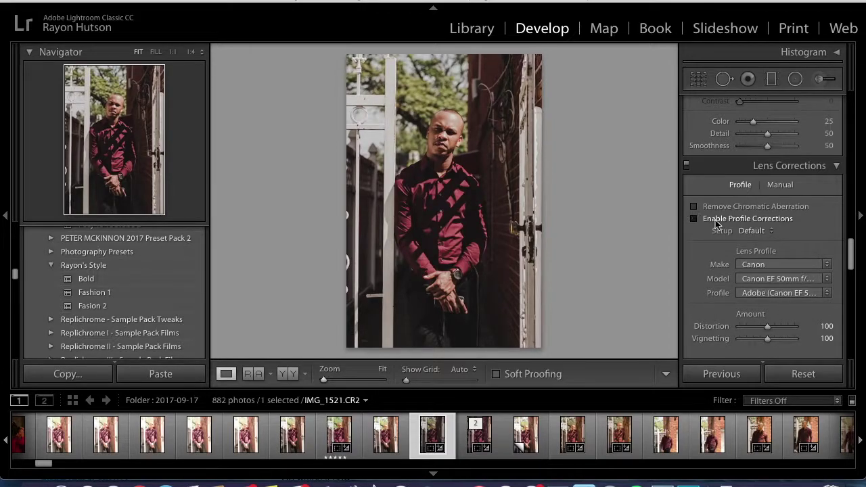
# Step: Turn lens profile corrections back on for IMG_1521.CR2 and compare the photo with the reference portrait IMG_1522.CR2
pyautogui.click(715, 221)
pyautogui.press('Right')
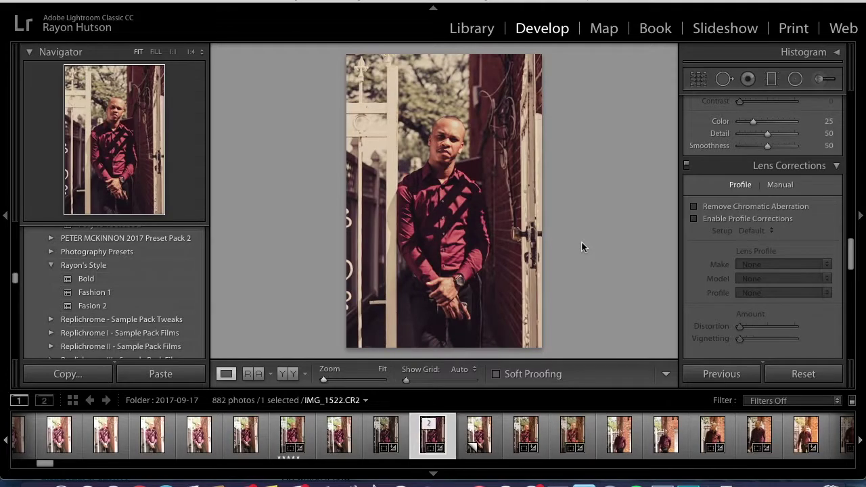
pyautogui.press('Left')
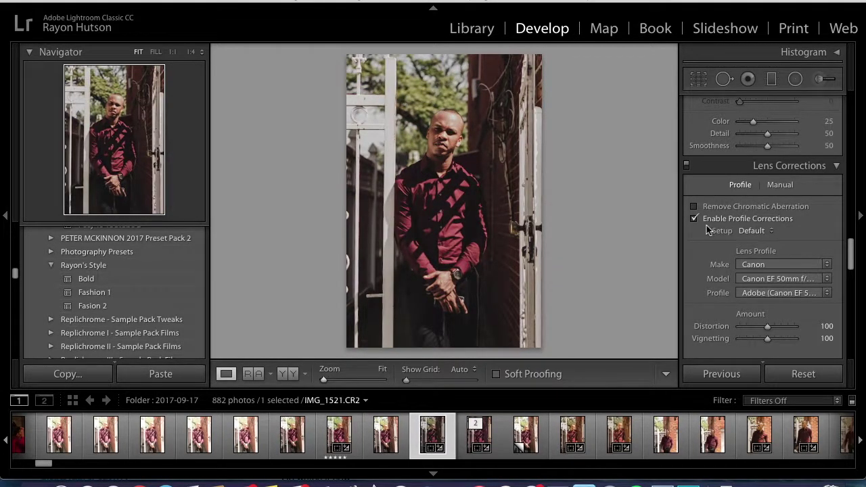
# Step: Adjust the midtone and highlight points of the RGB tone curve on IMG_1521.CR2 to match the curve of reference portrait IMG_1522.CR2
pyautogui.scroll(10, 710, 258)
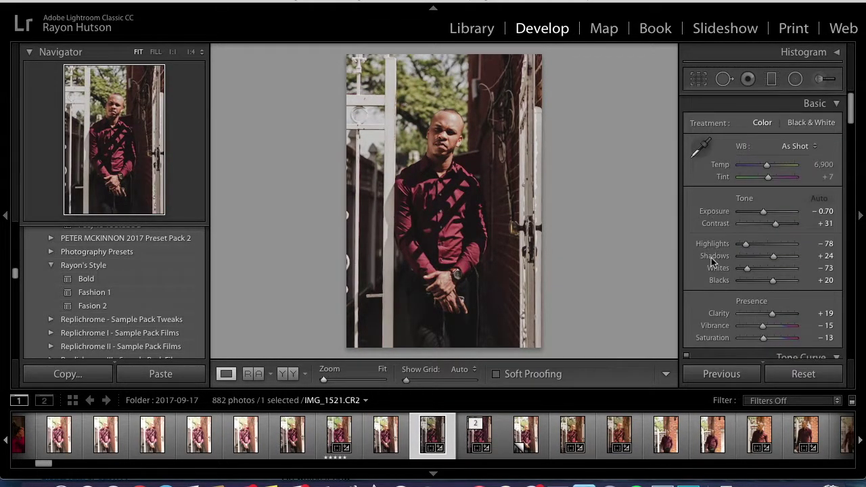
pyautogui.scroll(-3, 711, 258)
pyautogui.scroll(2, 711, 258)
pyautogui.press('Right')
pyautogui.press('Right')
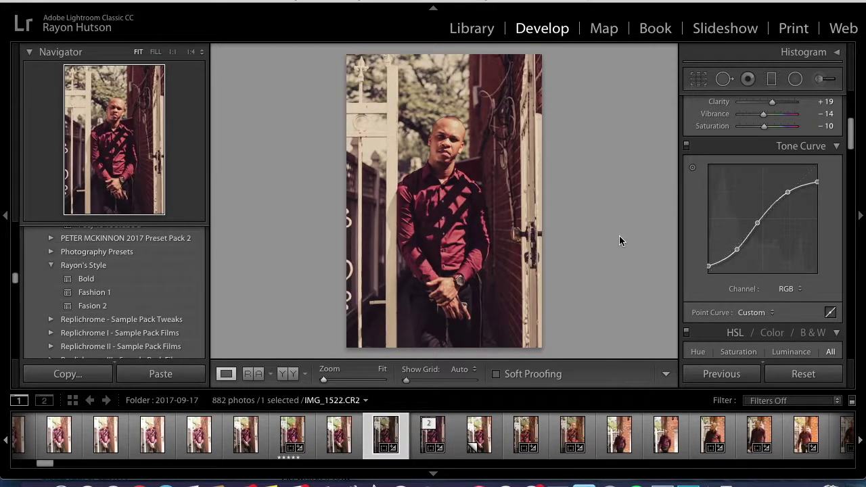
pyautogui.press('Left')
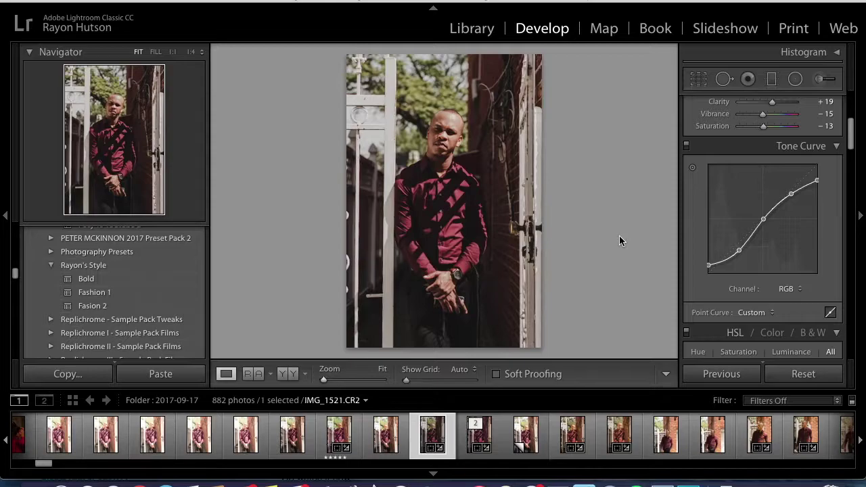
pyautogui.press('Right')
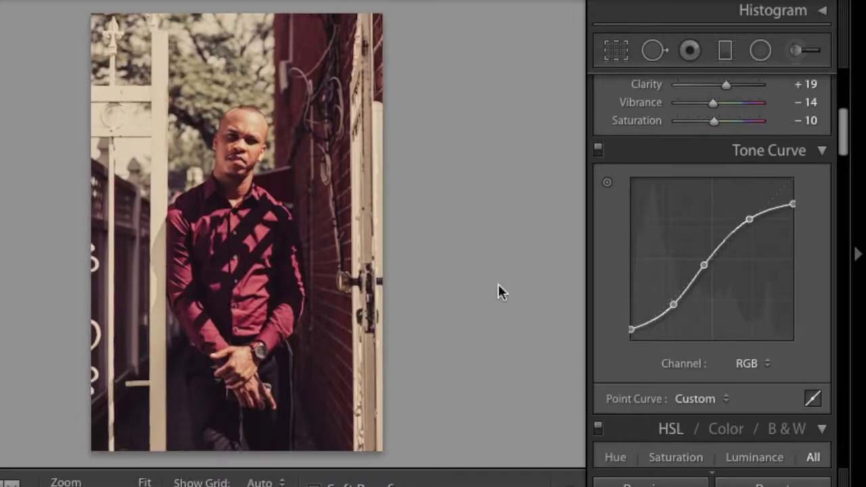
pyautogui.press('Left')
pyautogui.press('Right')
pyautogui.press('Left')
pyautogui.press('Right')
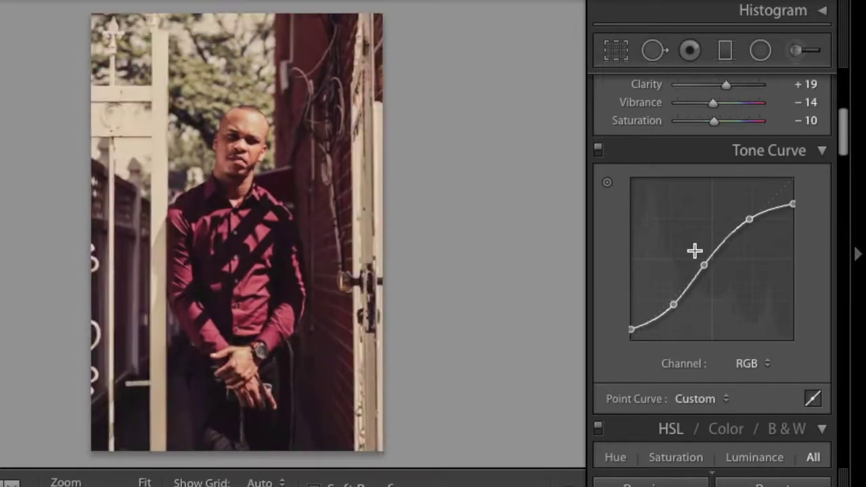
pyautogui.press('Left')
pyautogui.press('Right')
pyautogui.press('Left')
pyautogui.press('Right')
pyautogui.press('Left')
pyautogui.press('Right')
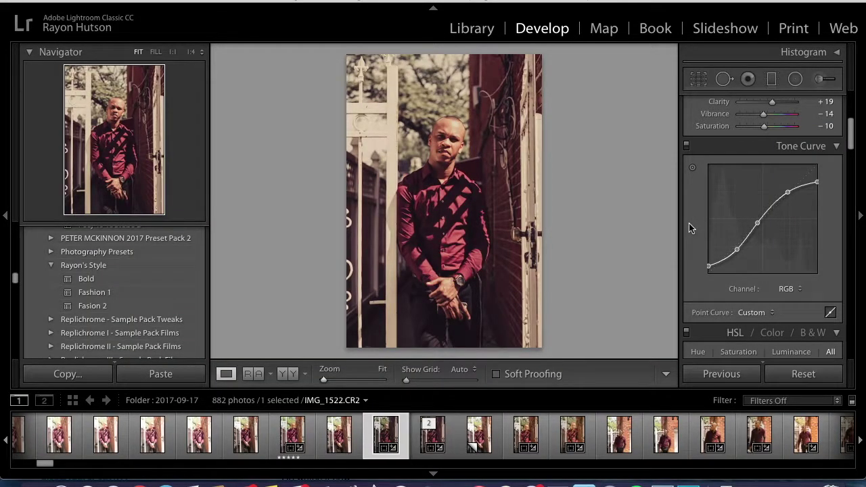
pyautogui.press('Right')
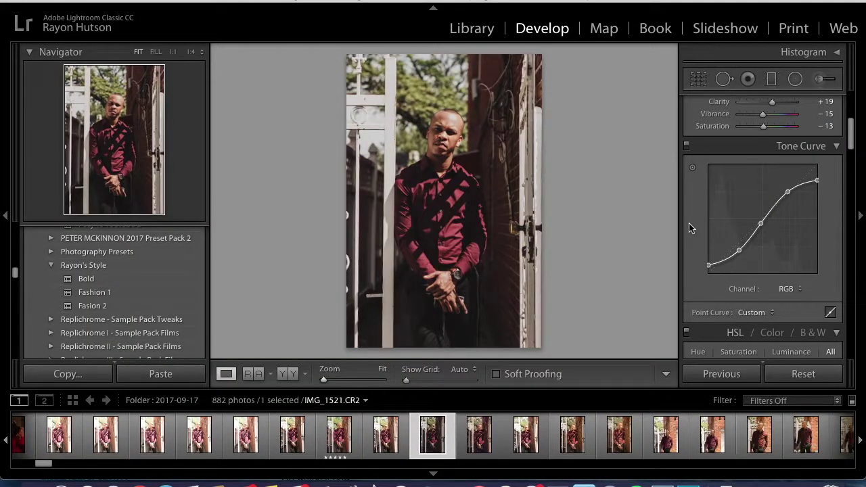
# Step: Review the tone curve's channel options while keeping the RGB channel selected
pyautogui.scroll(-3, 704, 226)
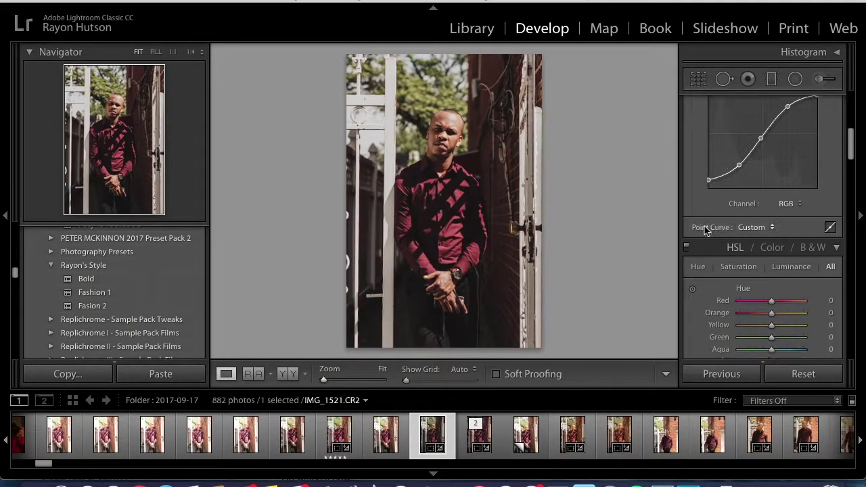
pyautogui.scroll(2, 704, 226)
pyautogui.click(794, 271)
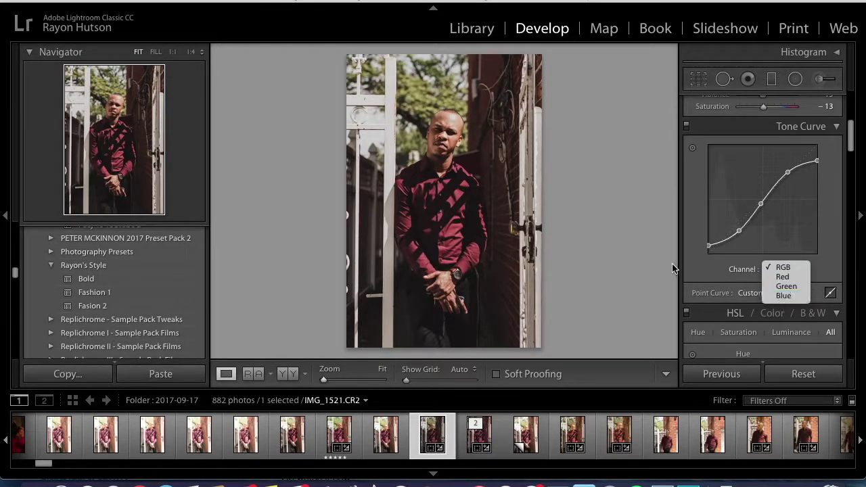
pyautogui.click(606, 257)
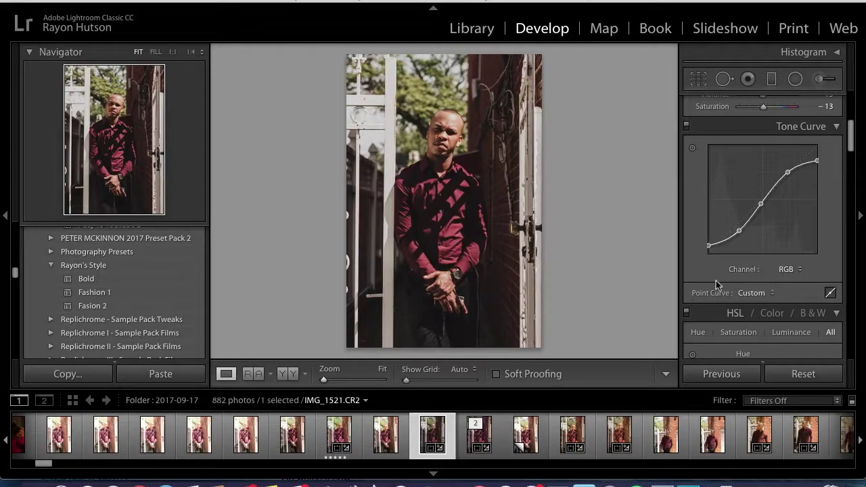
pyautogui.click(789, 271)
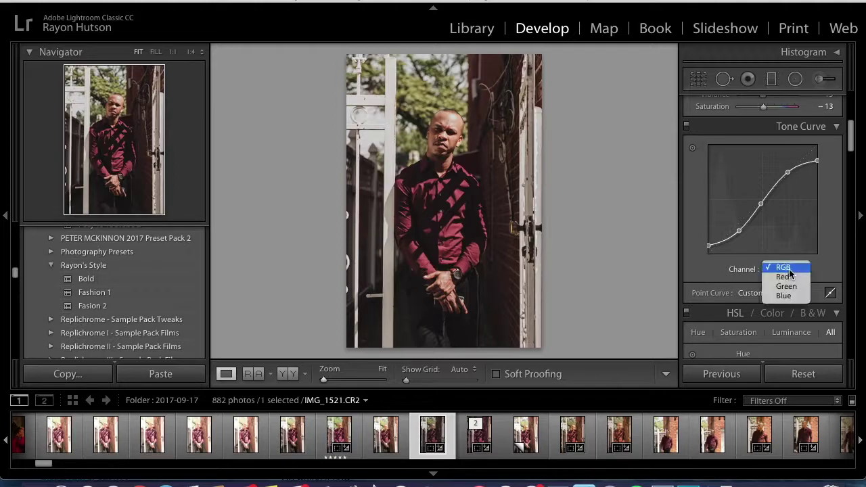
pyautogui.click(631, 252)
# Step: Set the HSL Red Hue to +9 on IMG_1521.CR2, copying the reference portrait's value
pyautogui.scroll(-5, 702, 271)
pyautogui.scroll(3, 701, 267)
pyautogui.press('Right')
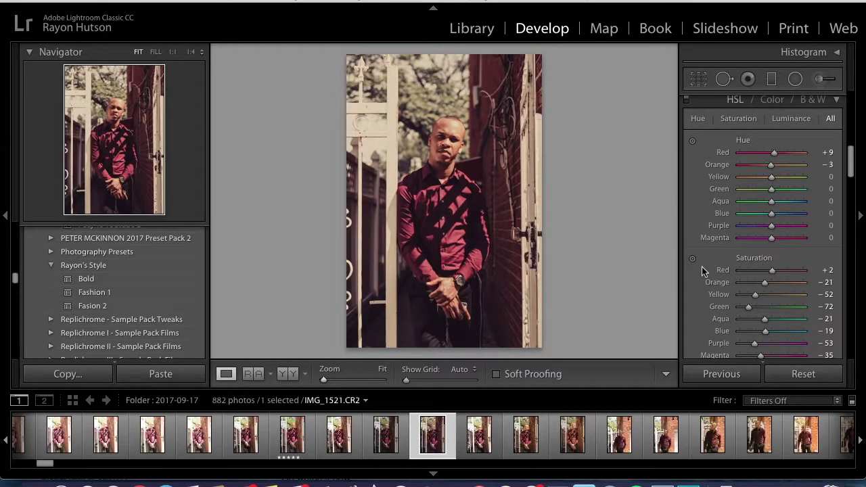
pyautogui.press('Left')
pyautogui.click(823, 153)
pyautogui.write('9')
pyautogui.press('Return')
# Step: Check the reference portrait's HSL values and set the Orange Hue to −3 on IMG_1521.CR2
pyautogui.press('Left')
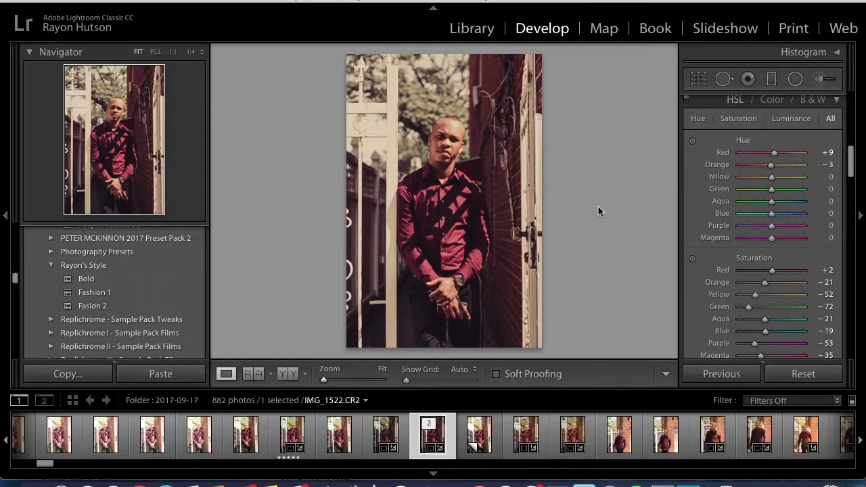
pyautogui.press('Right')
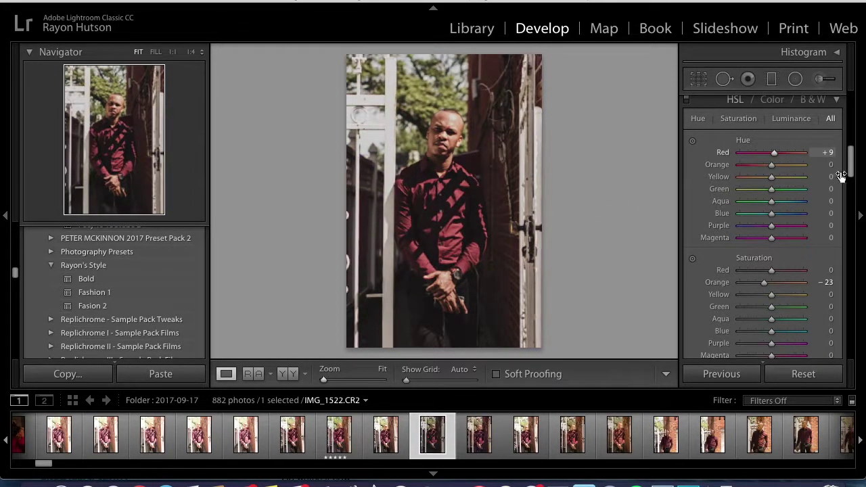
pyautogui.click(827, 164)
pyautogui.write('-')
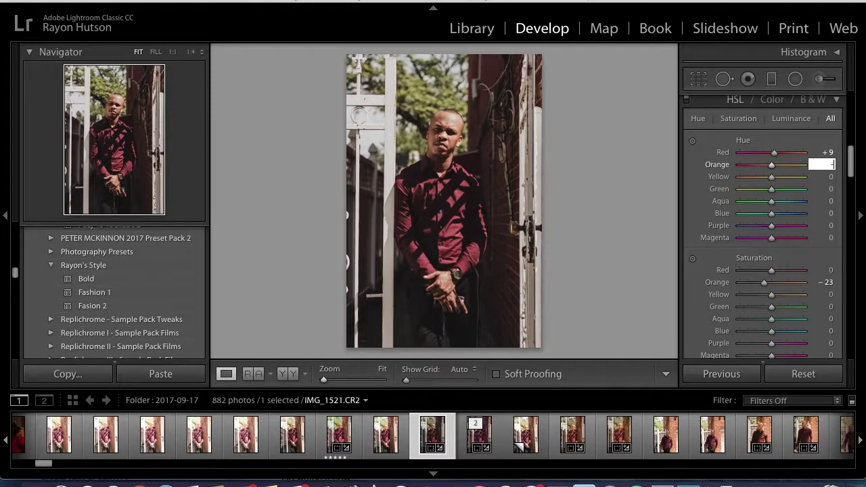
pyautogui.write('3')
pyautogui.press('Return')
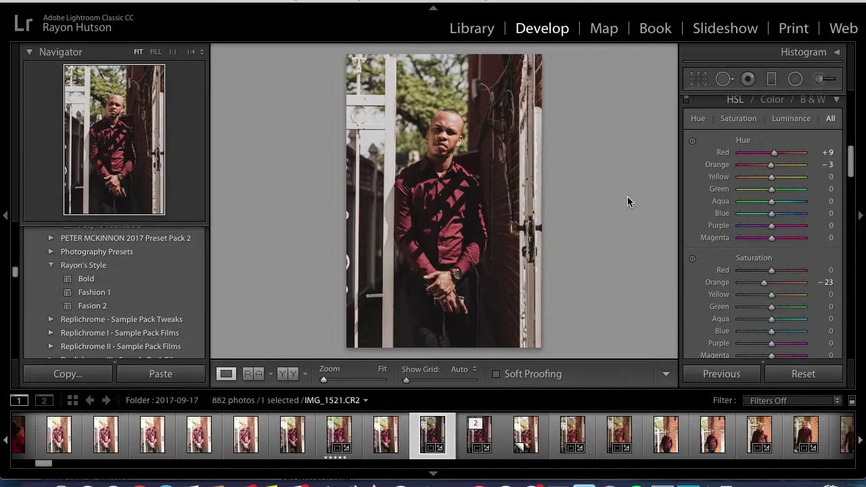
# Step: Check the reference portrait's HSL Saturation values and set the Red Saturation to +2 on IMG_1521.CR2
pyautogui.press('Right')
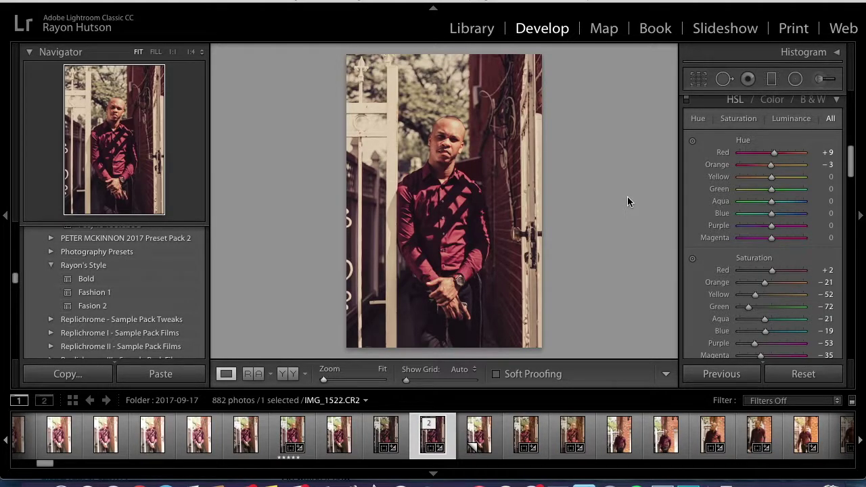
pyautogui.scroll(-5, 720, 273)
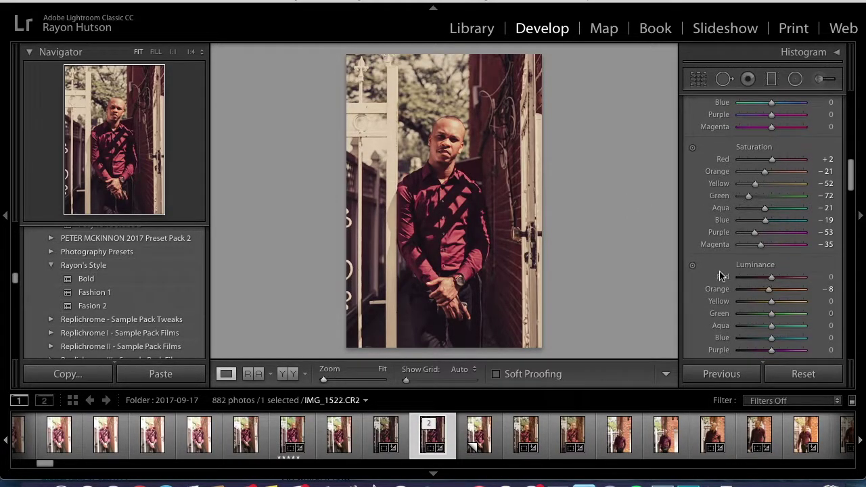
pyautogui.press('Left')
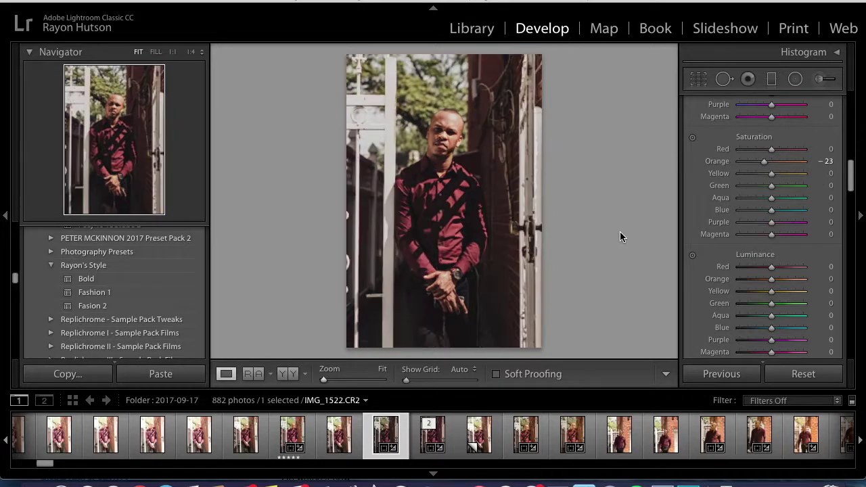
pyautogui.click(827, 150)
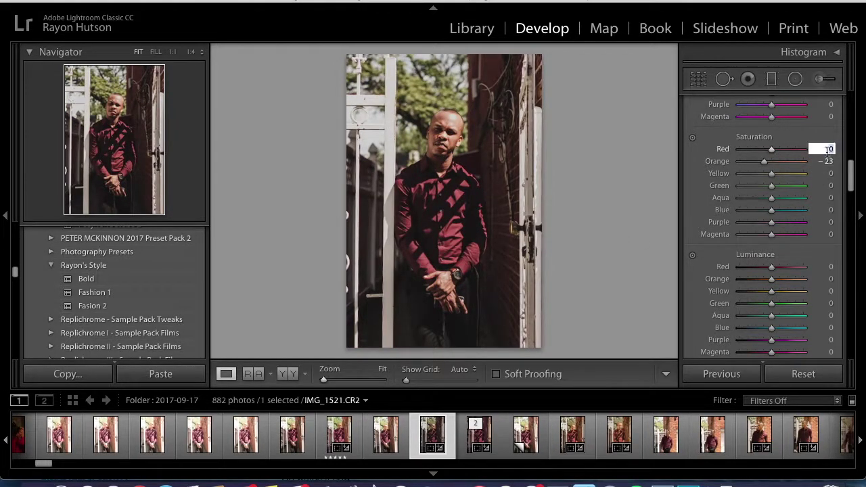
pyautogui.write('2')
pyautogui.press('Return')
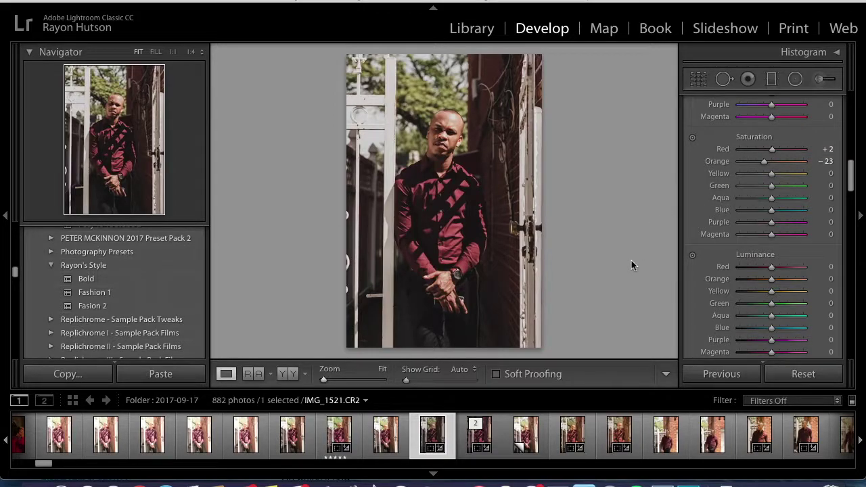
# Step: Set the HSL Yellow Saturation to −52 and Green Saturation to −72 on IMG_1521.CR2, checking against the reference portrait
pyautogui.press('Right')
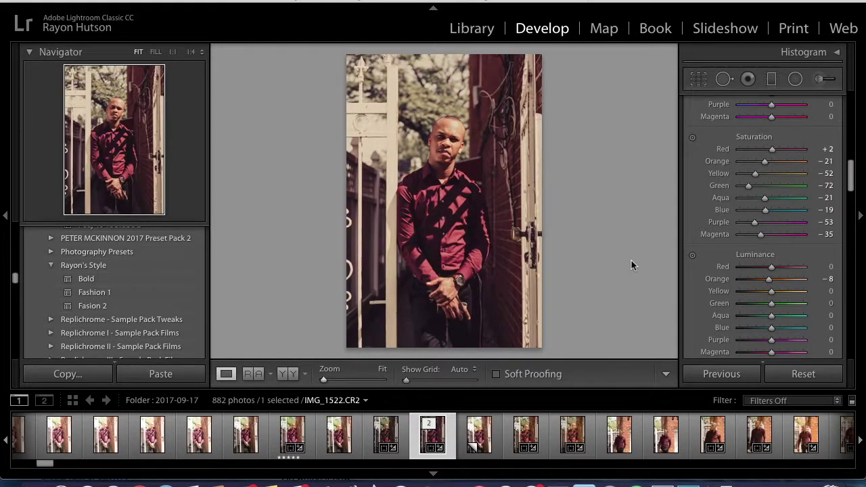
pyautogui.press('Left')
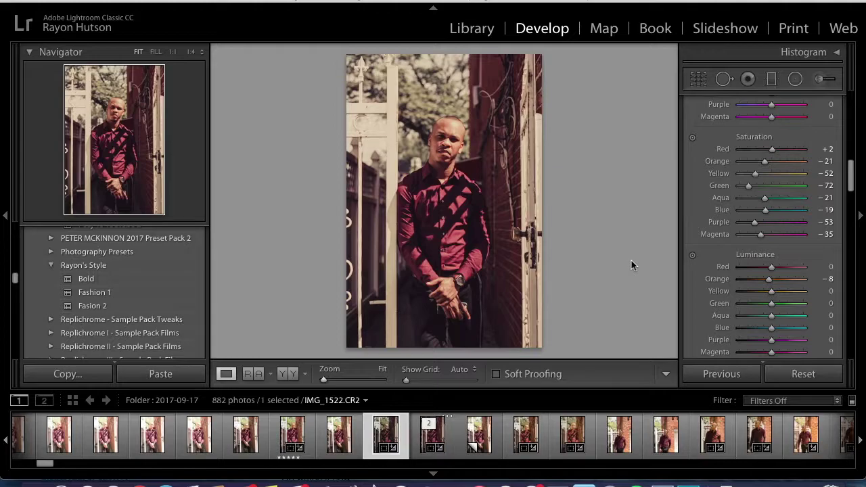
pyautogui.press('Right')
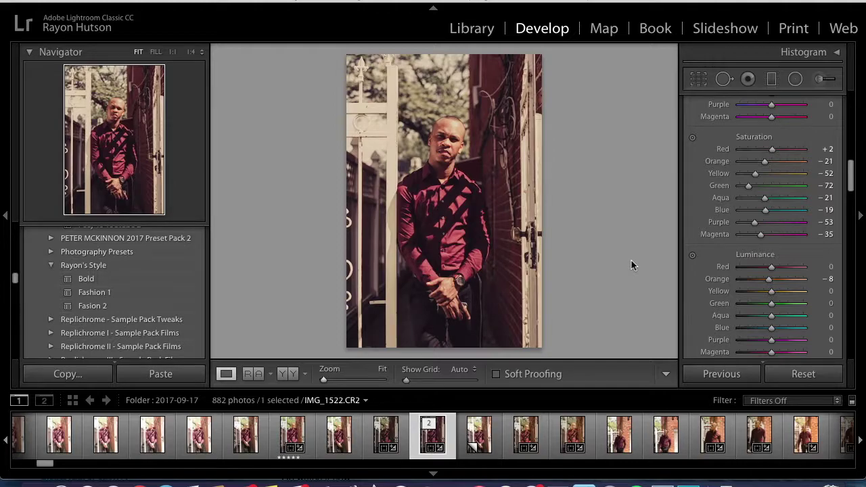
pyautogui.press('Left')
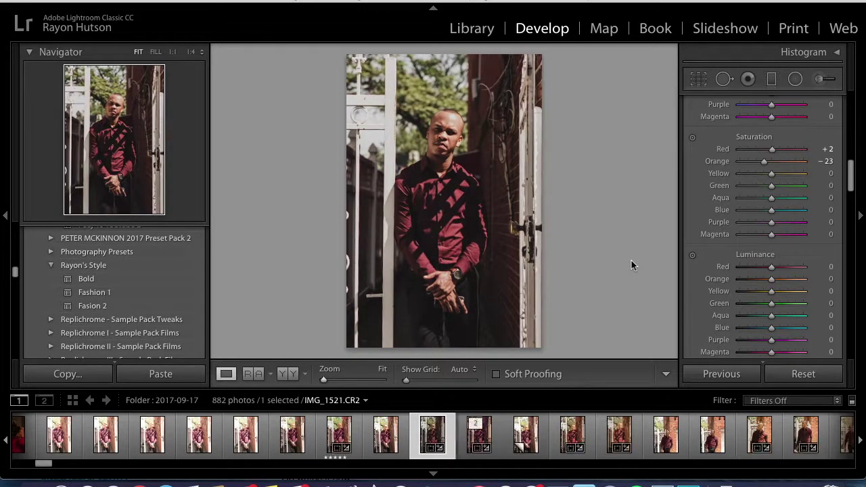
pyautogui.click(828, 174)
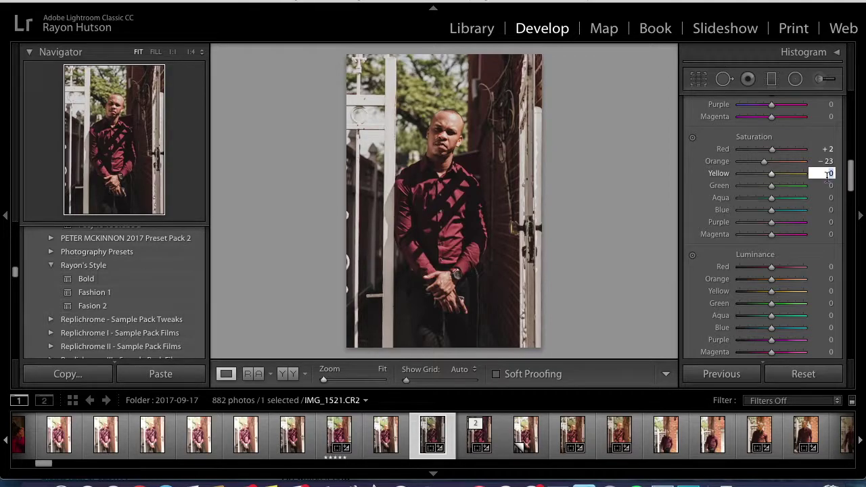
pyautogui.write('-52')
pyautogui.press('Return')
pyautogui.click(828, 186)
pyautogui.write('- 72')
pyautogui.press('Return')
pyautogui.press('Right')
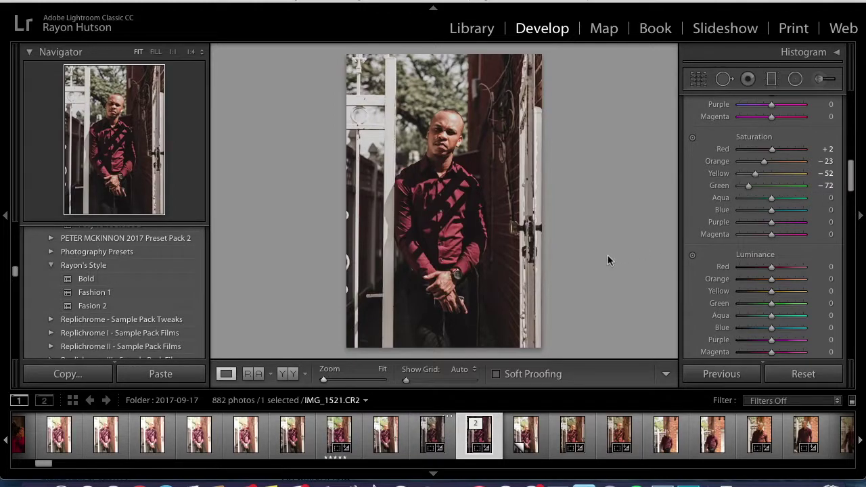
pyautogui.press('Left')
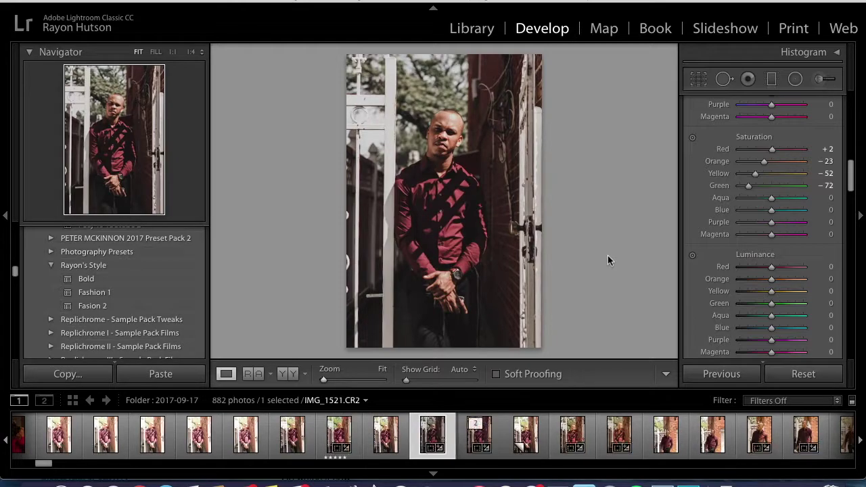
# Step: Undo and redo the Yellow and Green Saturation changes to compare their effect, and view the reference portrait IMG_1522.CR2
pyautogui.press('super+z')
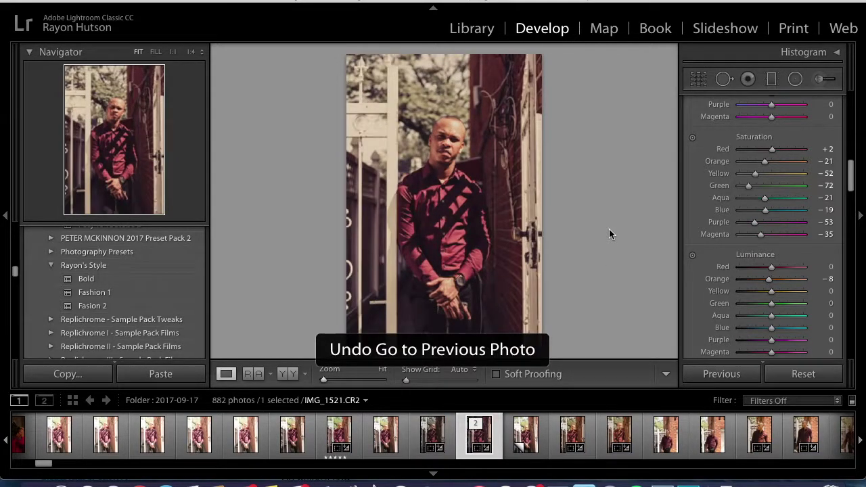
pyautogui.press('super+z')
pyautogui.press('super+z')
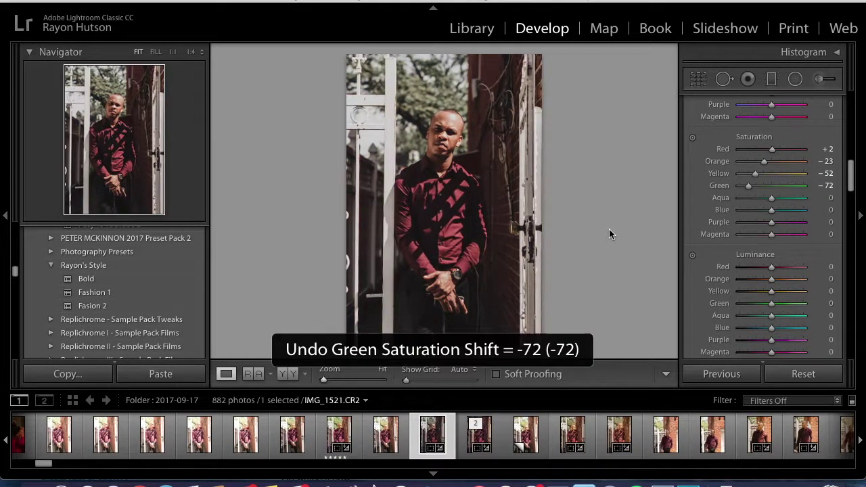
pyautogui.press('super+z')
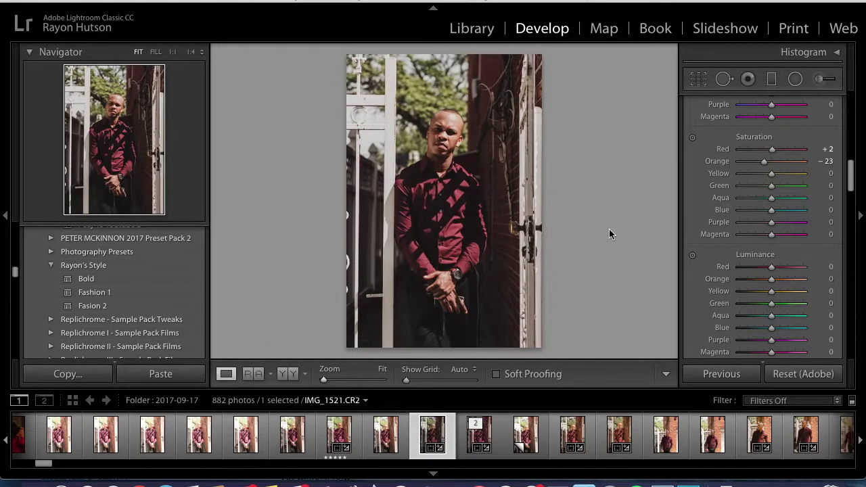
pyautogui.press('super+shift+z')
pyautogui.press('super+shift+z')
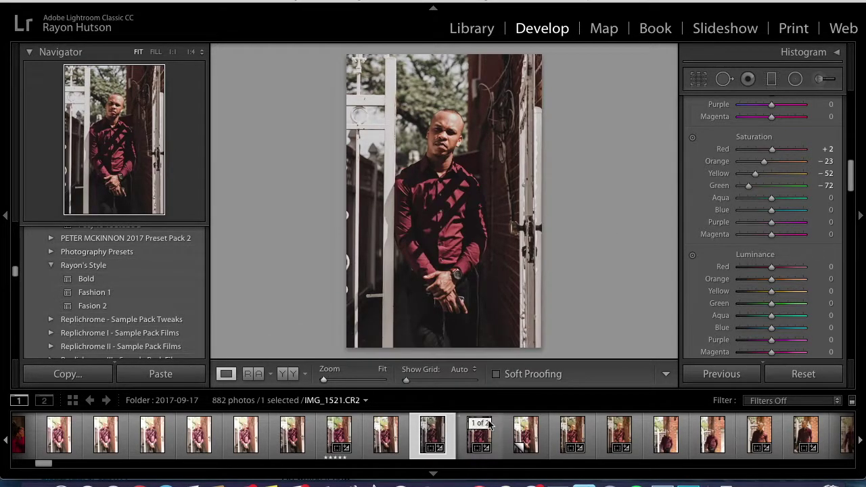
pyautogui.click(474, 435)
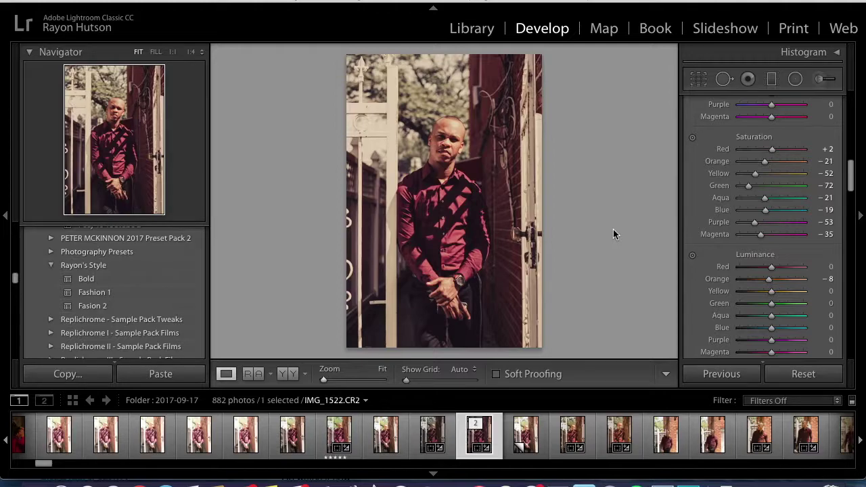
# Step: Set the HSL Aqua Saturation to −21 and Blue Saturation to −19 on IMG_1521.CR2, checking against the reference portrait
pyautogui.press('Left')
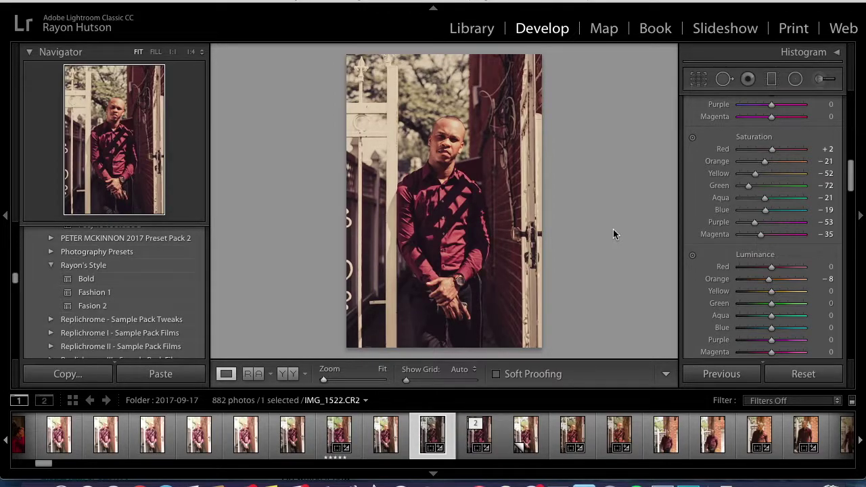
pyautogui.press('Right')
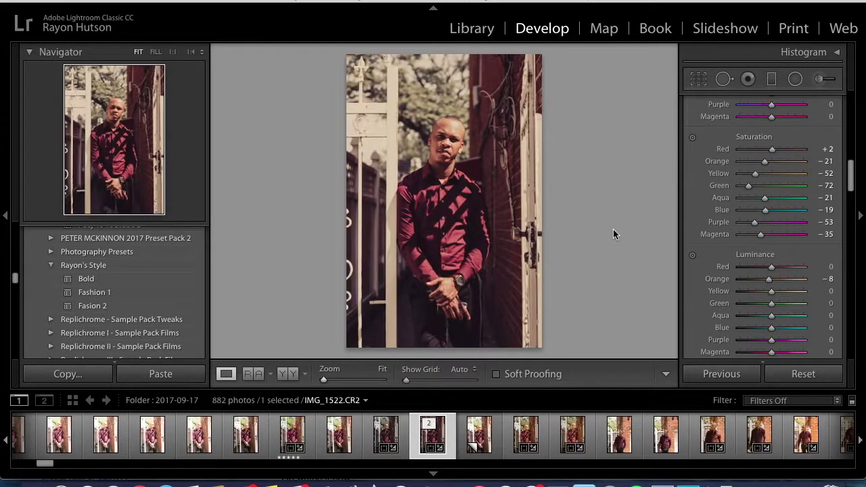
pyautogui.press('Left')
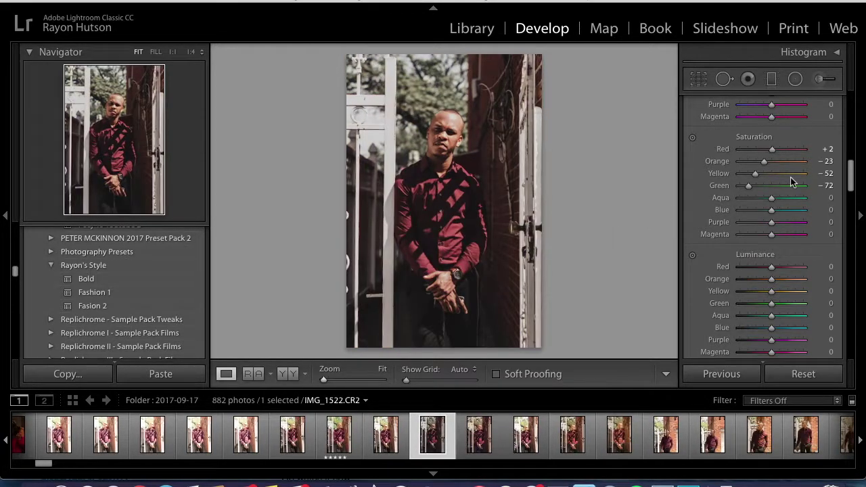
pyautogui.click(829, 197)
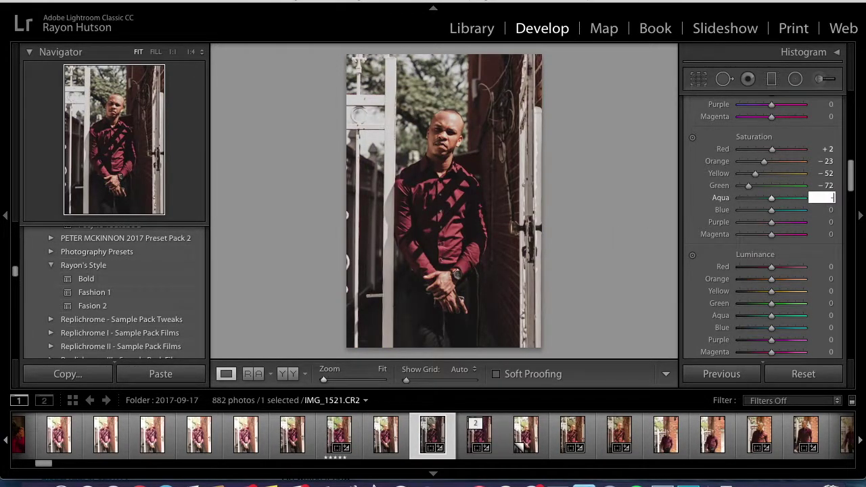
pyautogui.write('- 21')
pyautogui.press('Return')
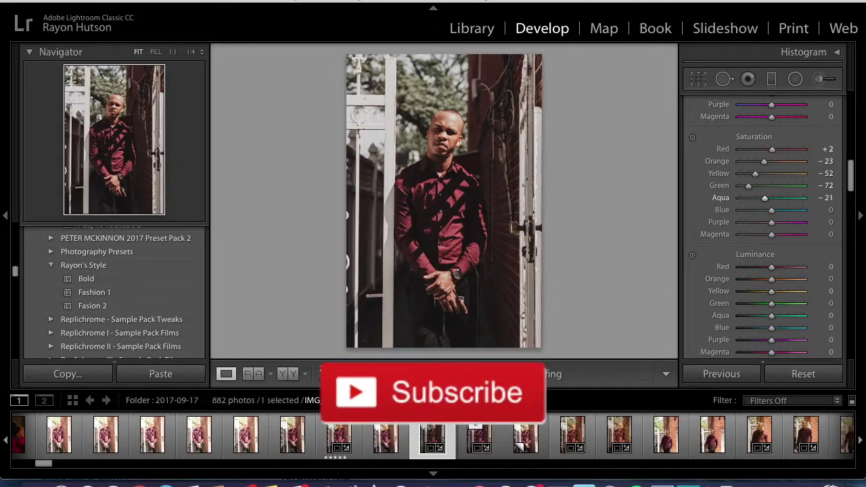
pyautogui.click(830, 220)
pyautogui.click(829, 210)
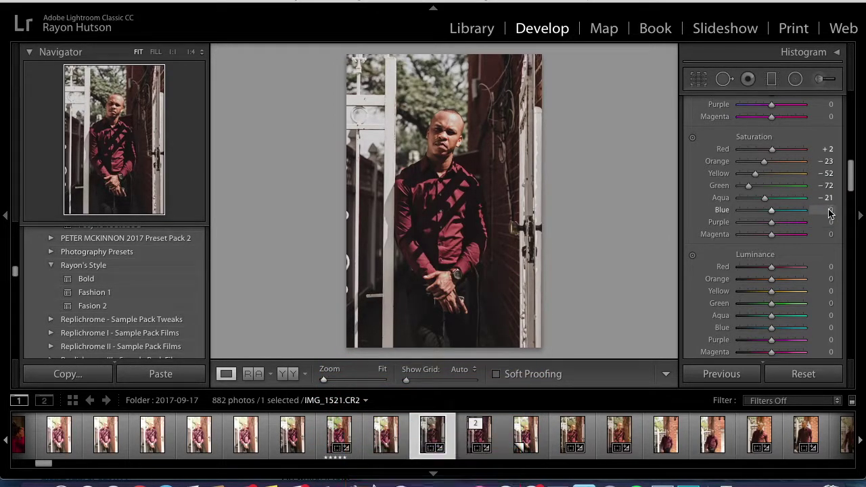
pyautogui.write('-19')
pyautogui.press('Return')
# Step: Check the reference portrait's remaining saturation values and set the HSL Purple Saturation to −53 and Magenta Saturation to −35 on IMG_1521.CR2
pyautogui.press('Right')
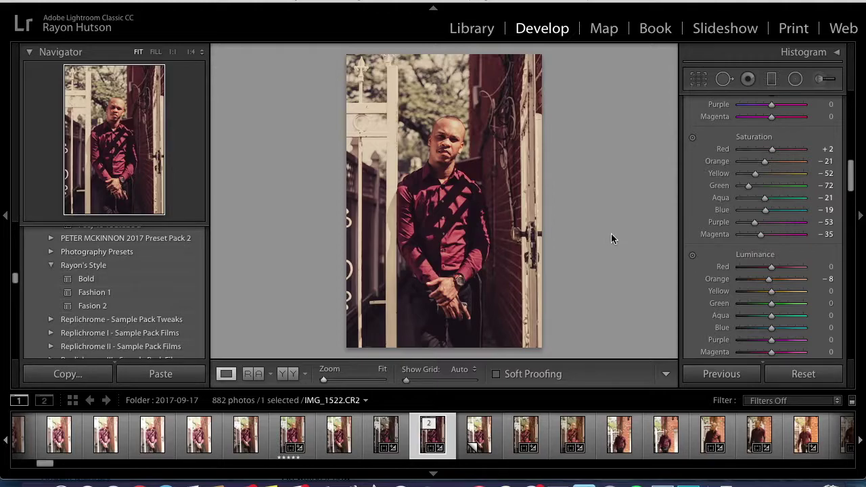
pyautogui.press('Left')
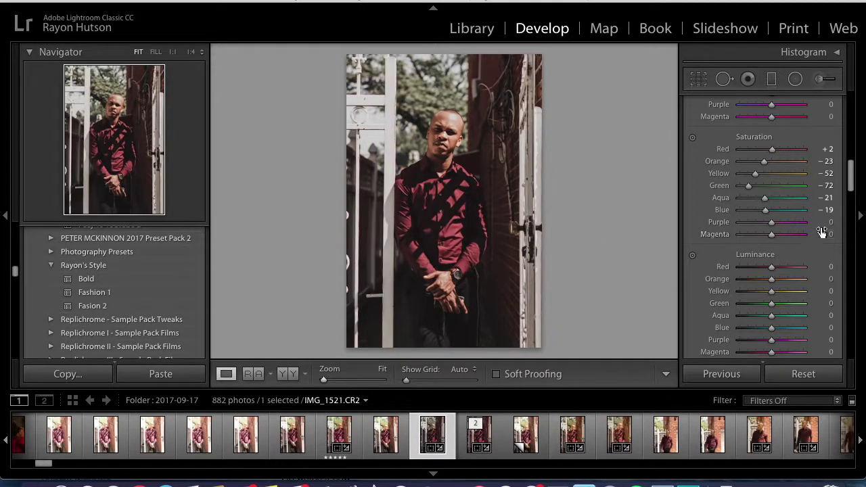
pyautogui.click(826, 223)
pyautogui.write('-53')
pyautogui.press('Return')
pyautogui.click(831, 236)
pyautogui.write('-35')
pyautogui.press('Return')
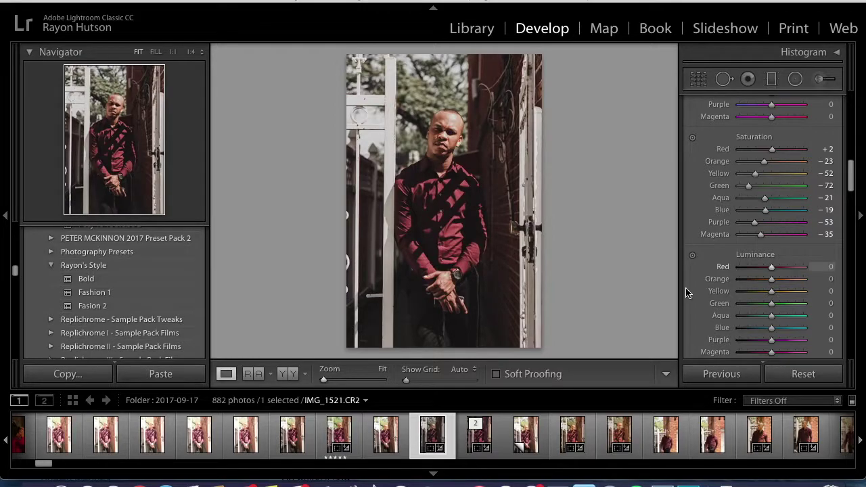
# Step: Set the HSL Orange Luminance to −8 on IMG_1521.CR2 and compare the photo with the reference portrait
pyautogui.scroll(-2, 732, 267)
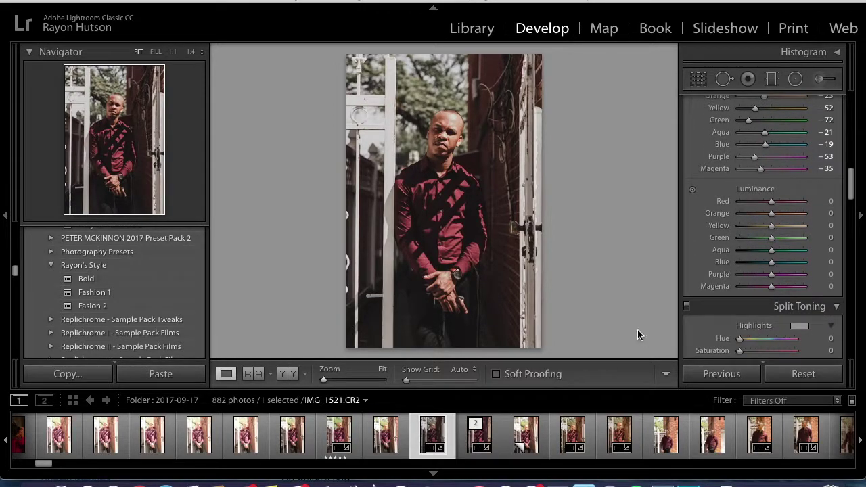
pyautogui.press('Right')
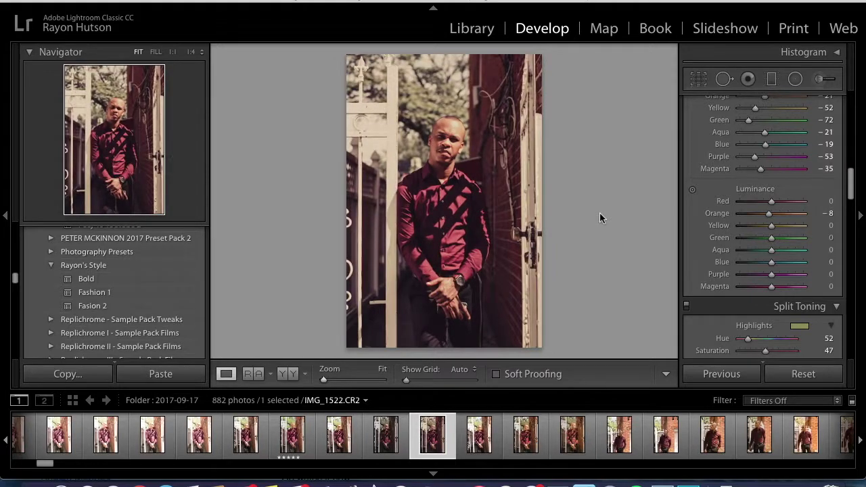
pyautogui.press('Left')
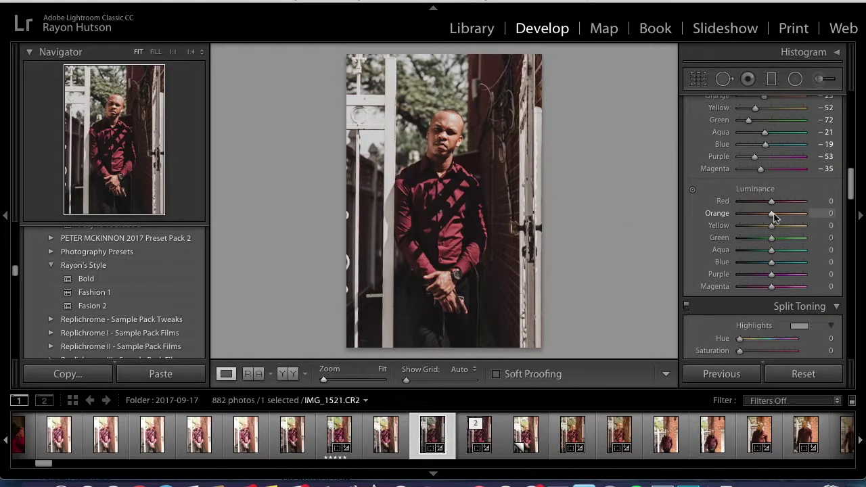
pyautogui.moveTo(771, 216); pyautogui.dragTo(768, 218)
pyautogui.press('Right')
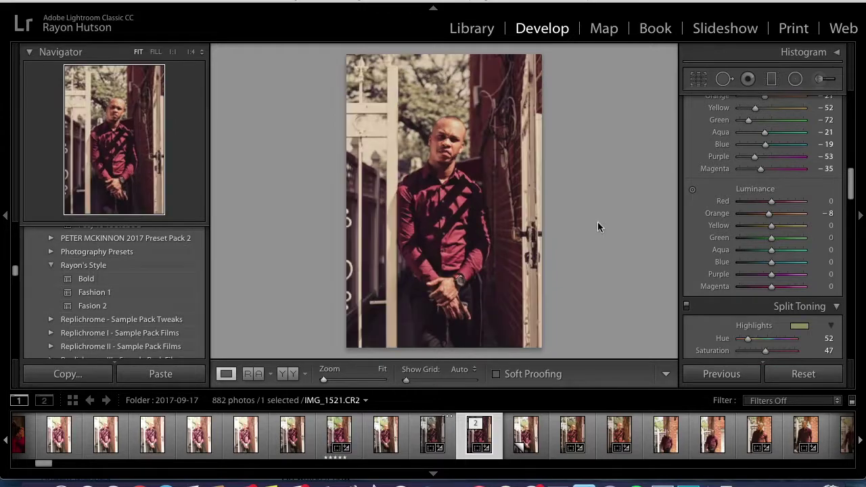
pyautogui.press('Left')
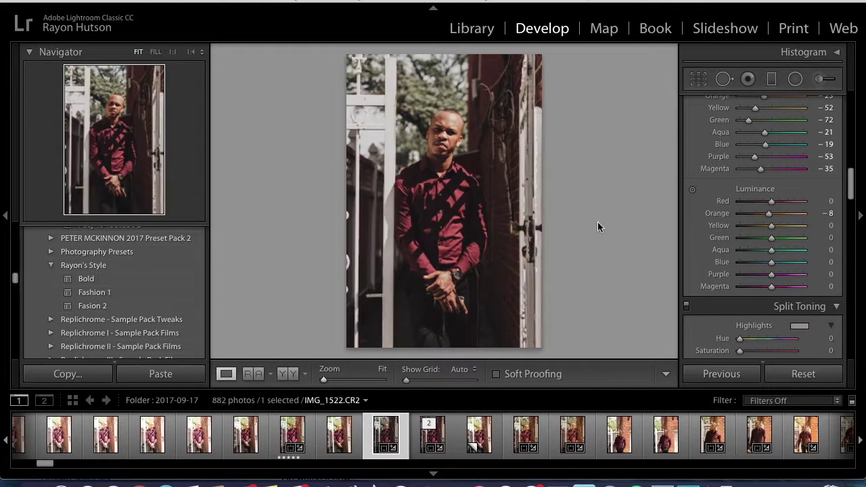
pyautogui.press('Right')
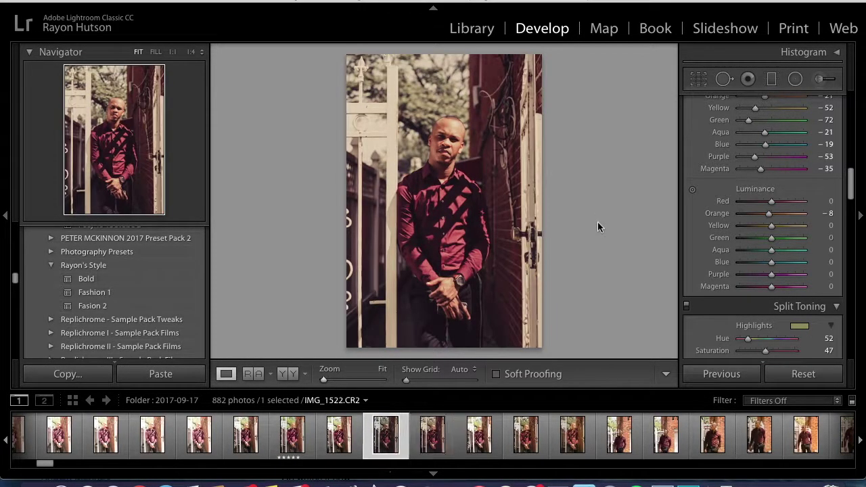
pyautogui.press('Left')
# Step: Apply the yellow preset colour to the Split Toning highlights, giving Hue 52, and lower their Saturation to 47
pyautogui.scroll(-5, 716, 254)
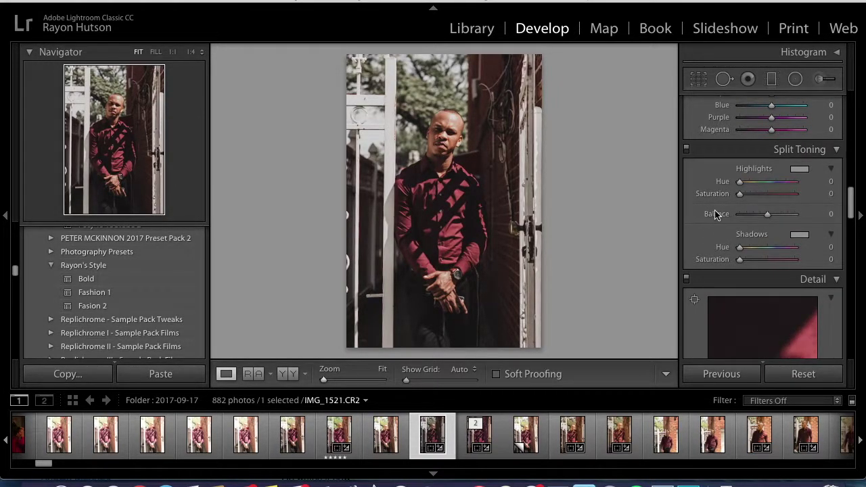
pyautogui.click(800, 170)
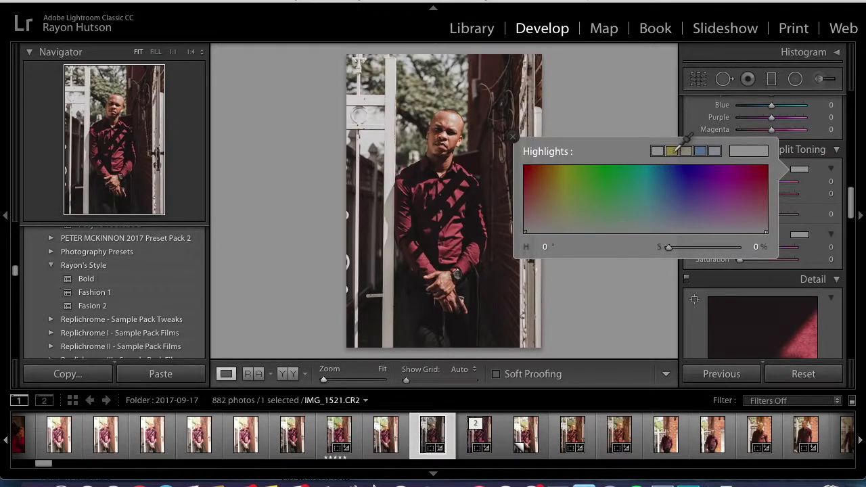
pyautogui.click(672, 151)
pyautogui.click(800, 170)
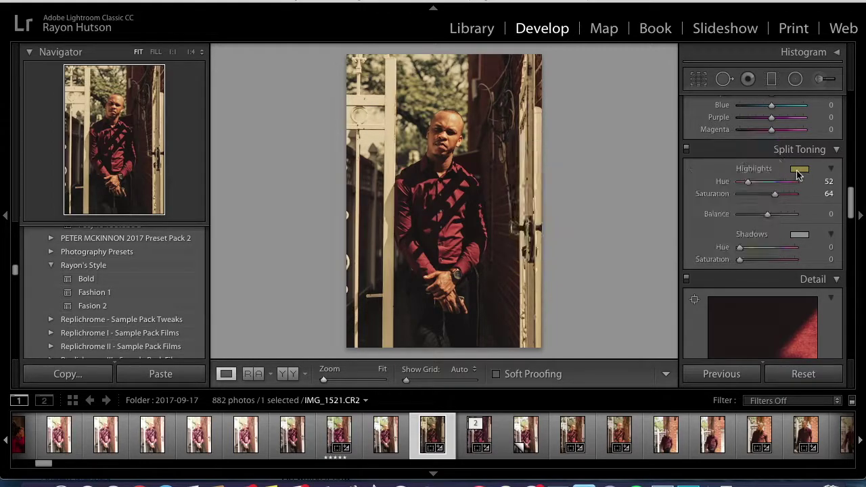
pyautogui.press('Right')
pyautogui.press('super+alt+v')
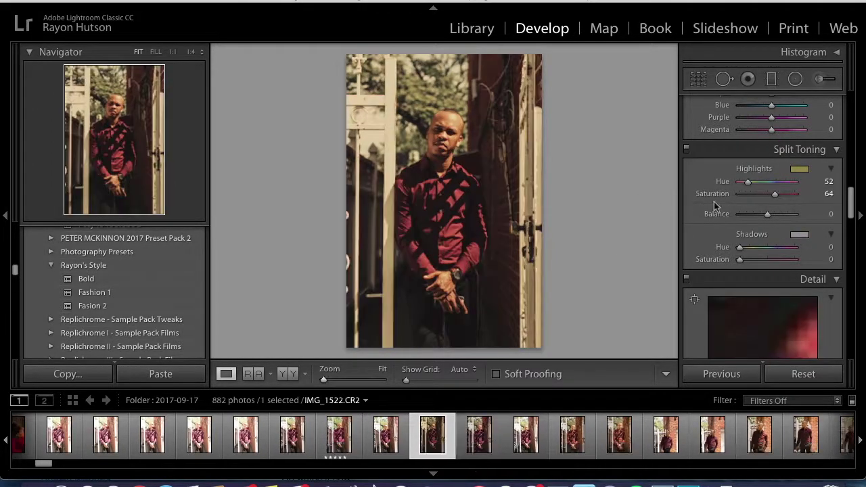
pyautogui.moveTo(775, 196); pyautogui.dragTo(766, 196)
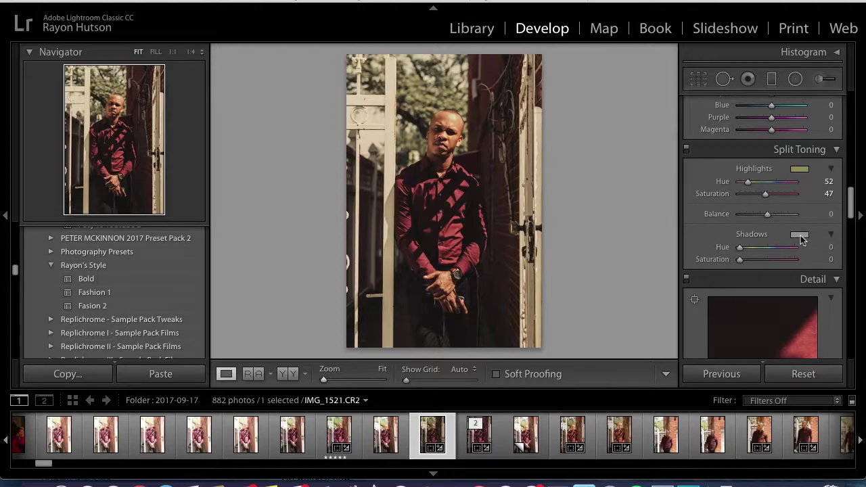
# Step: Check the reference portrait's Split Toning shadow colour and set the Shadows Hue to 273 on IMG_1521.CR2
pyautogui.press('Right')
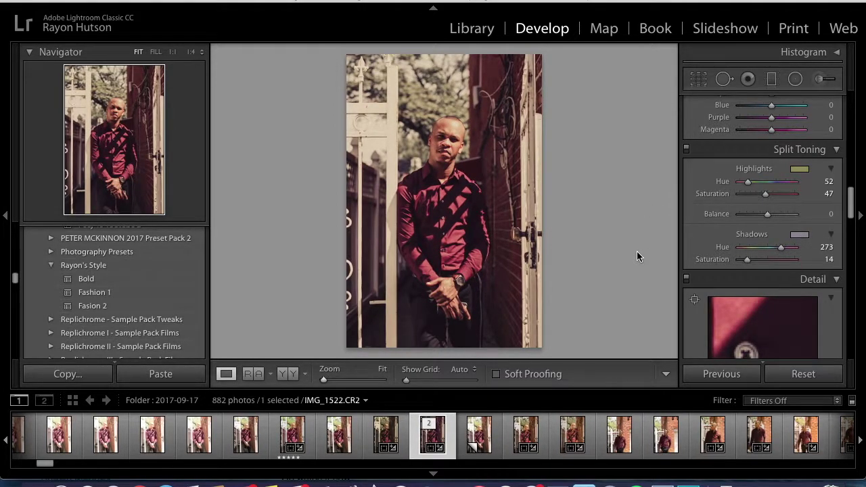
pyautogui.click(799, 235)
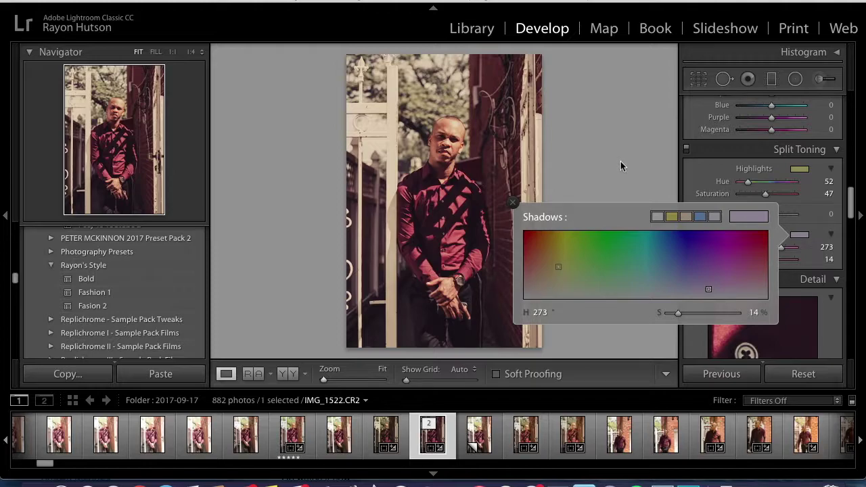
pyautogui.click(621, 163)
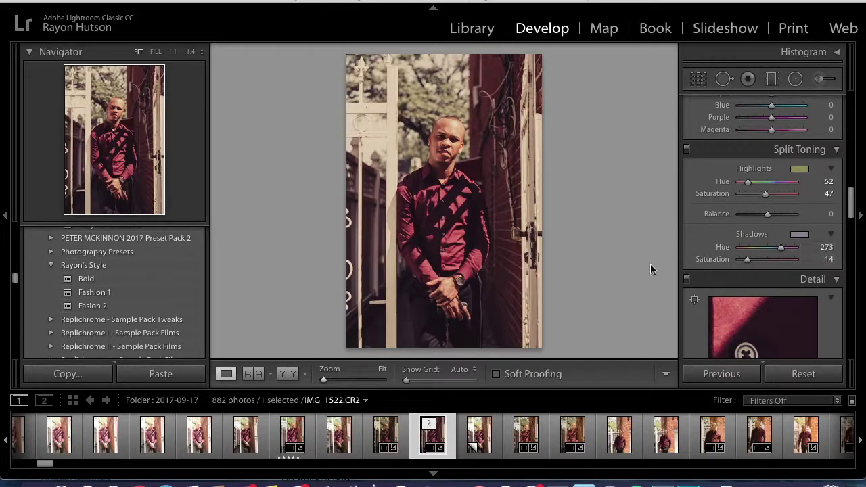
pyautogui.press('Left')
pyautogui.click(824, 248)
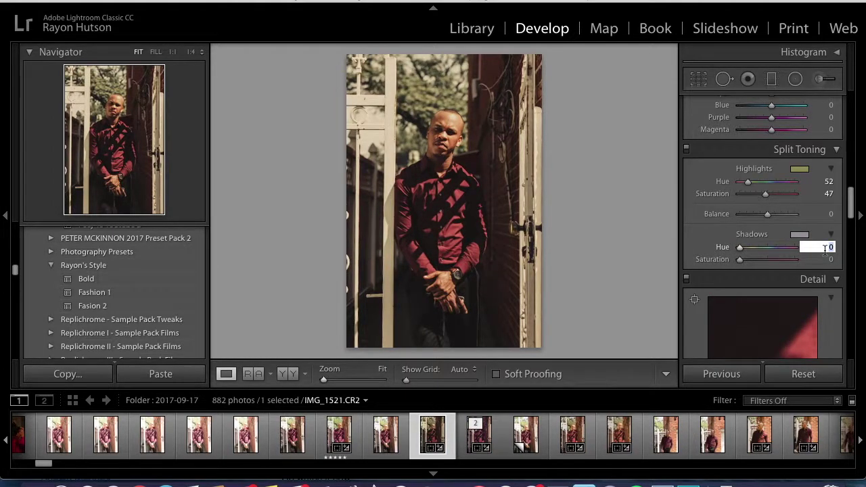
pyautogui.write('273')
pyautogui.press('Return')
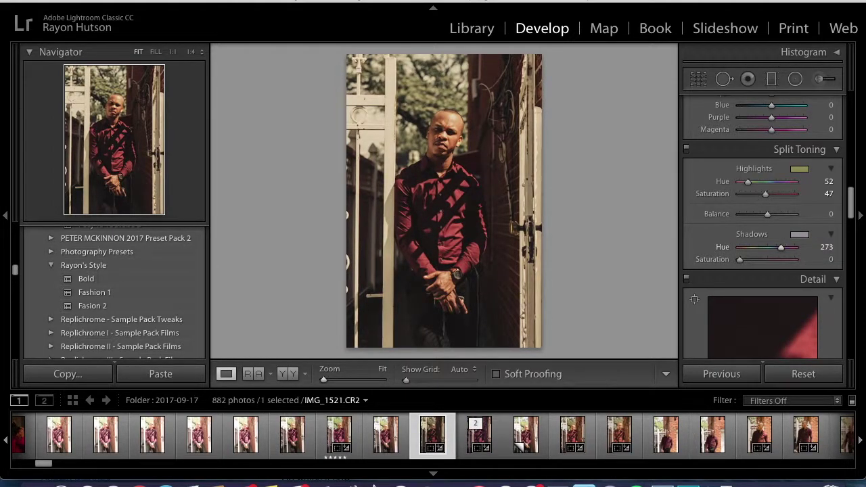
# Step: Set the Split Toning Shadows Saturation to 14 on IMG_1521.CR2 and compare the photo with the reference portrait
pyautogui.click(829, 259)
pyautogui.write('14')
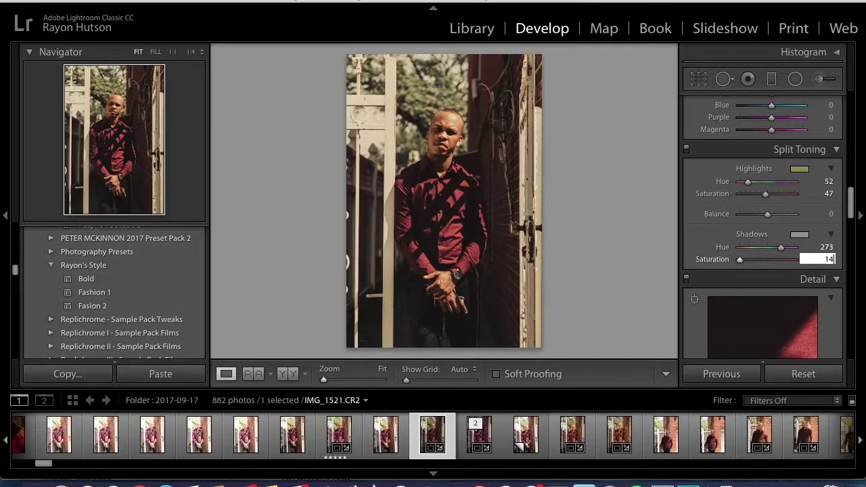
pyautogui.press('Return')
pyautogui.press('Right')
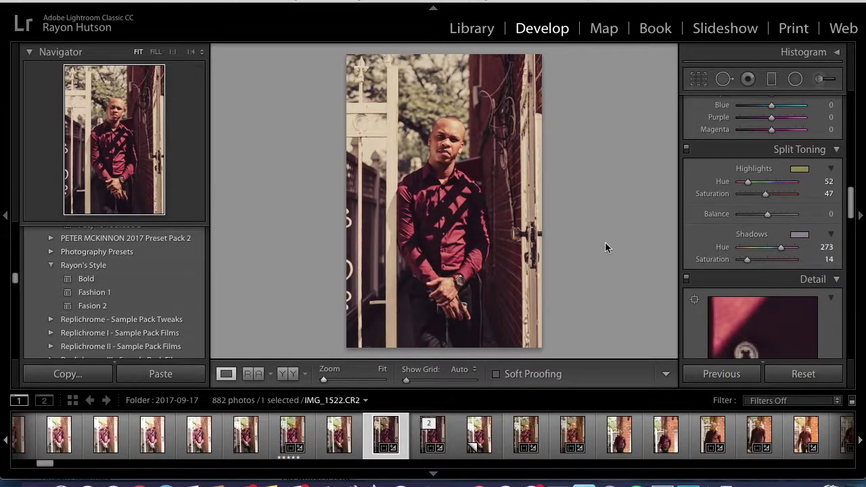
pyautogui.press('Left')
pyautogui.press('Right')
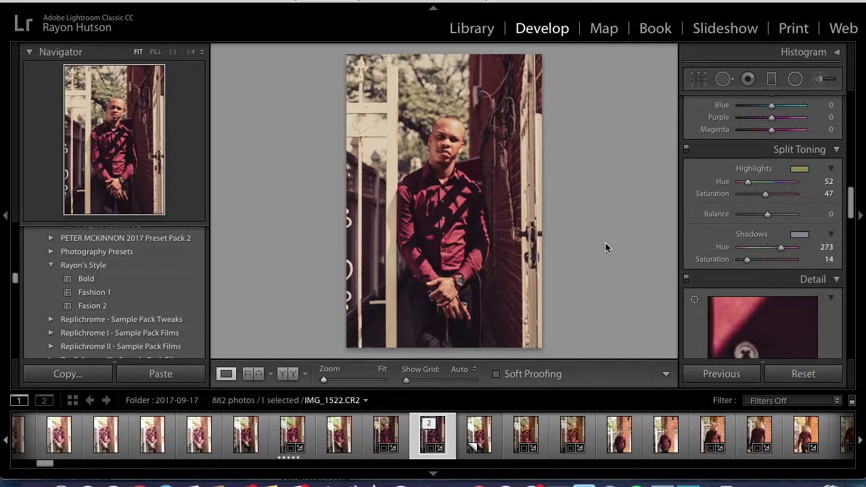
pyautogui.press('Left')
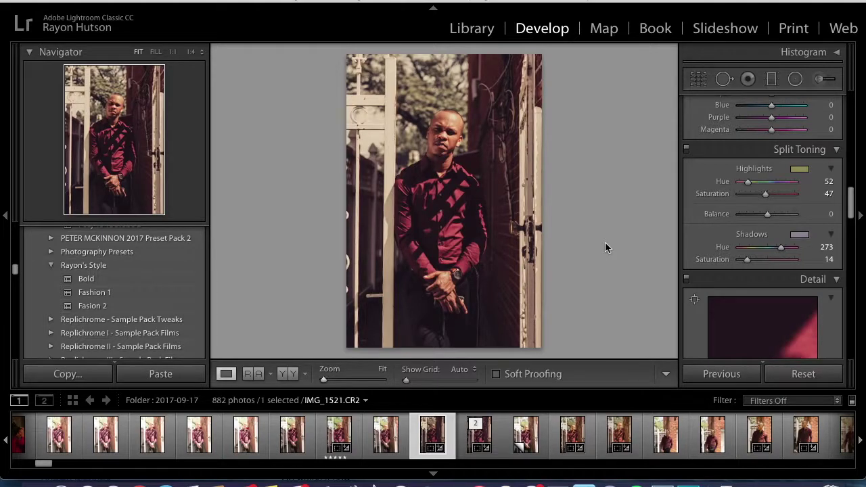
# Step: Raise the Basic Shadows to +48 on IMG_1521.CR2, comparing its tone settings with the reference portrait IMG_1522.CR2
pyautogui.scroll(-5, 721, 230)
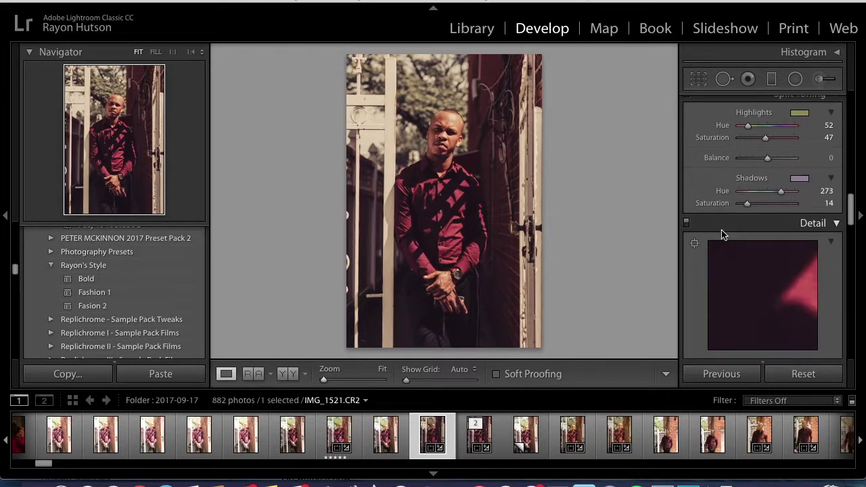
pyautogui.scroll(-2, 721, 230)
pyautogui.scroll(15, 721, 230)
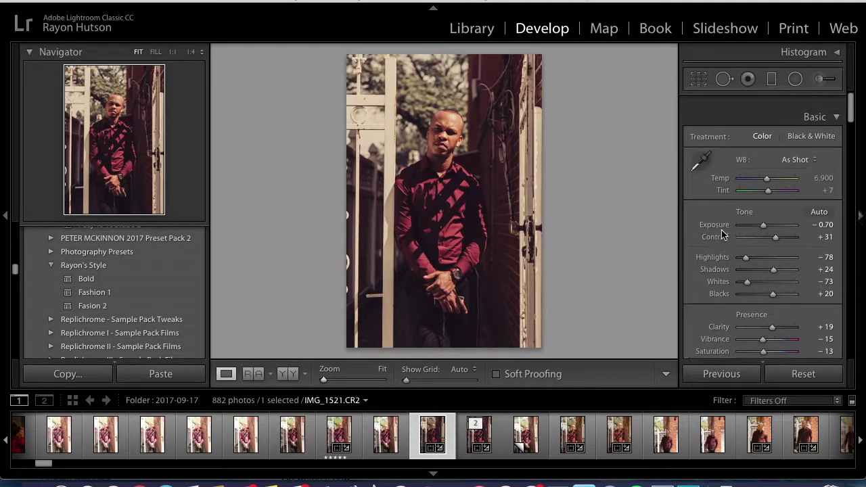
pyautogui.press('Right')
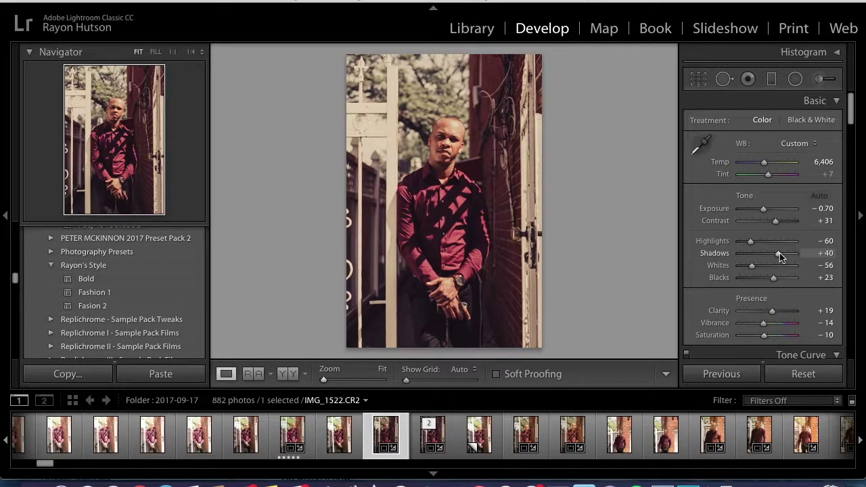
pyautogui.press('Right')
pyautogui.press('Left')
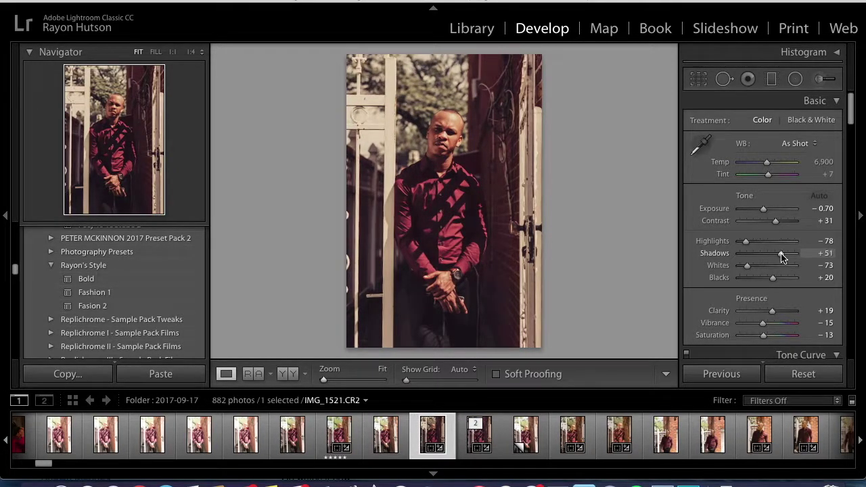
pyautogui.moveTo(781, 252); pyautogui.dragTo(779, 253)
pyautogui.press('Right')
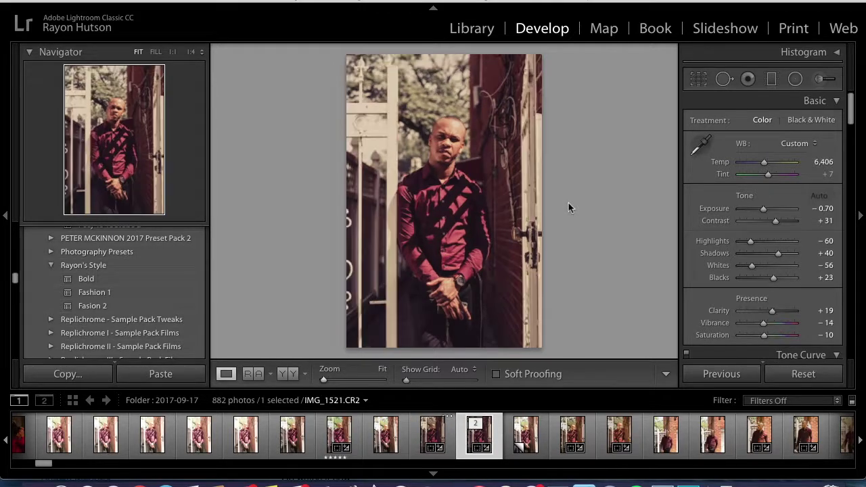
pyautogui.press('Left')
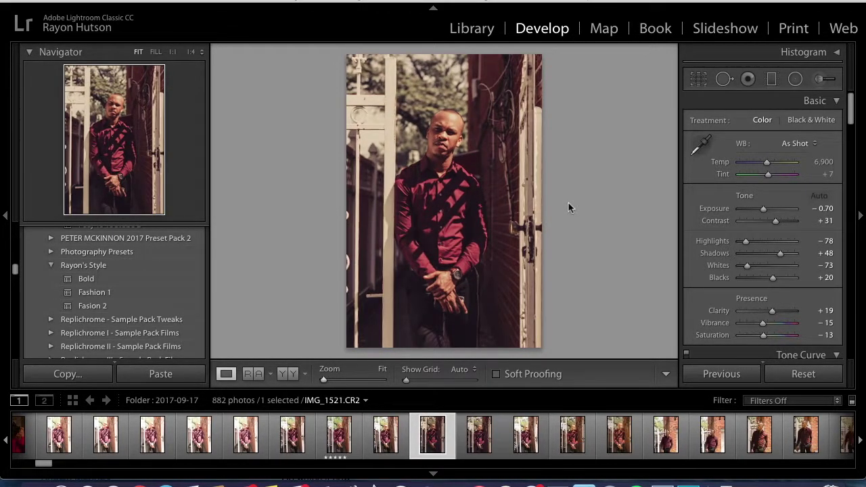
# Step: Set the Basic Exposure to −0.50 on IMG_1521.CR2 and compare the photo with the reference portrait IMG_1522.CR2
pyautogui.moveTo(767, 212); pyautogui.dragTo(764, 210)
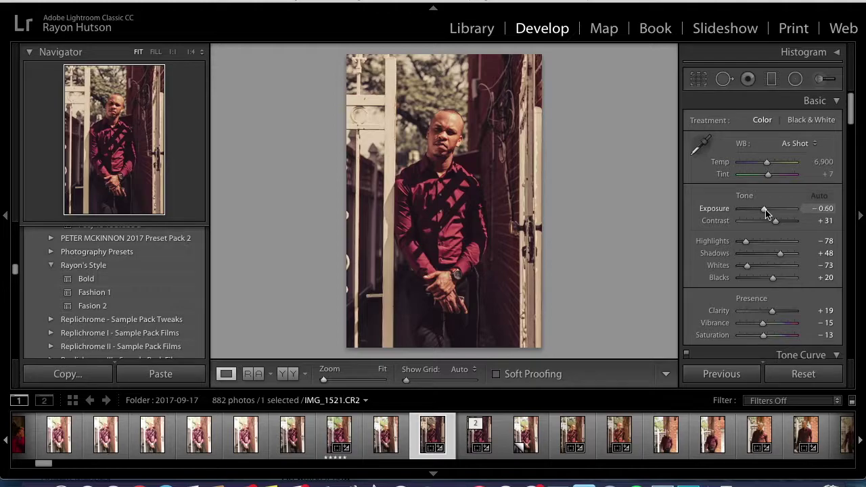
pyautogui.moveTo(765, 209); pyautogui.dragTo(766, 209)
pyautogui.press('Right')
pyautogui.press('Right')
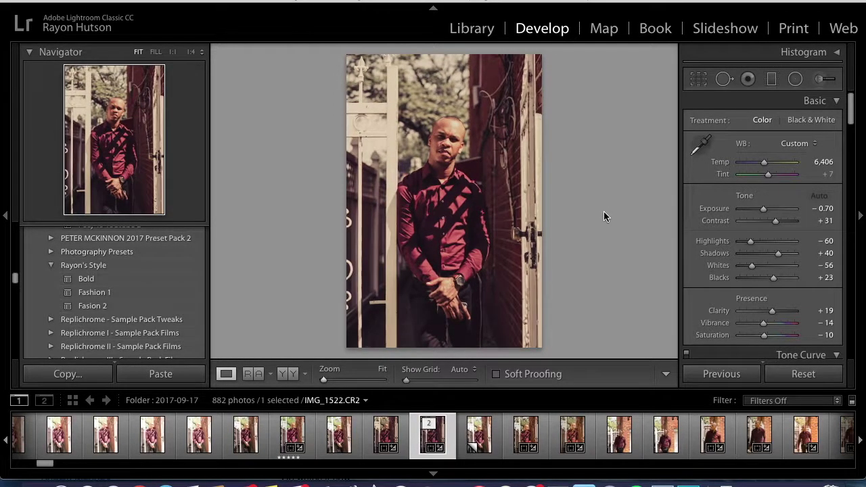
pyautogui.press('Left')
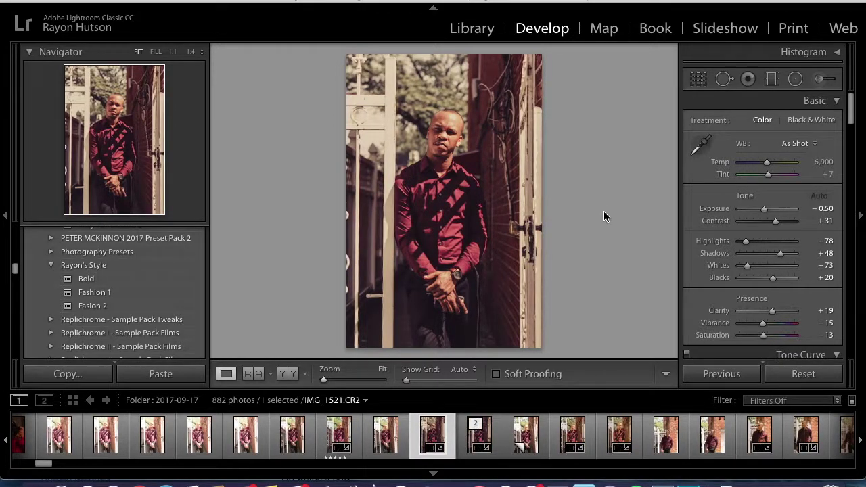
pyautogui.moveTo(768, 165); pyautogui.dragTo(766, 165)
pyautogui.press('super+z')
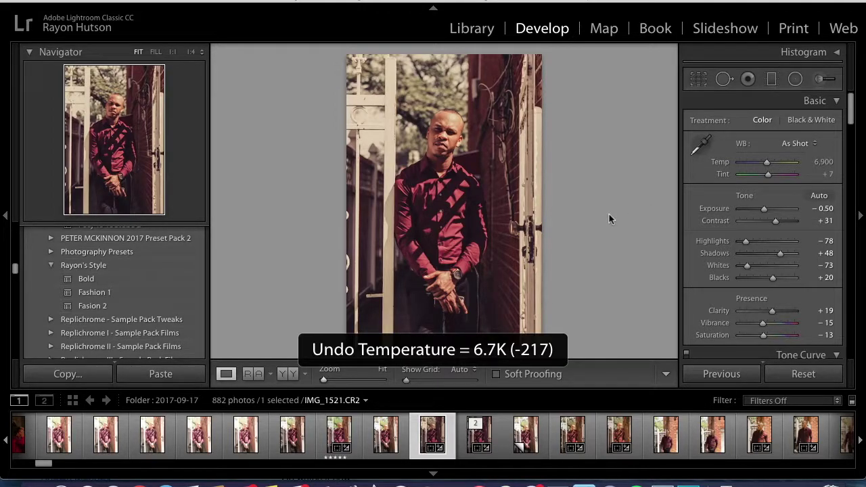
pyautogui.press('shift')
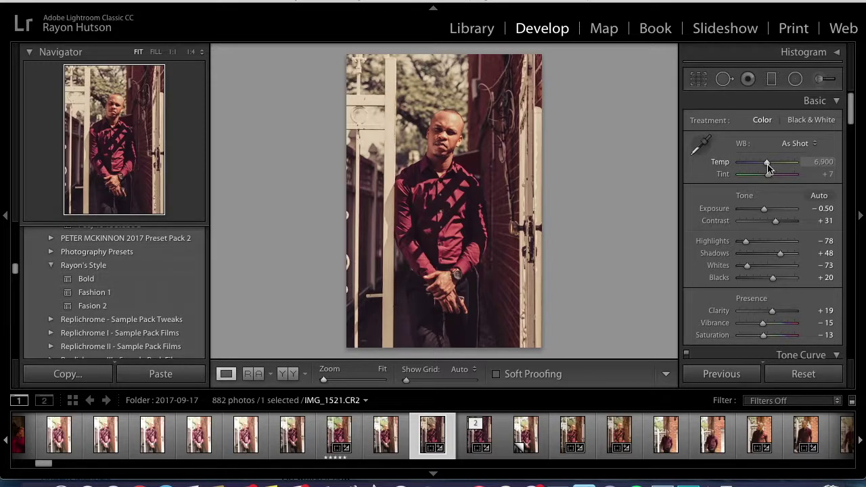
# Step: Warm the white balance Temp to 7,650 on IMG_1521.CR2, comparing the photo with the reference portrait and its own unedited version
pyautogui.moveTo(766, 167); pyautogui.dragTo(769, 169)
pyautogui.press('Right')
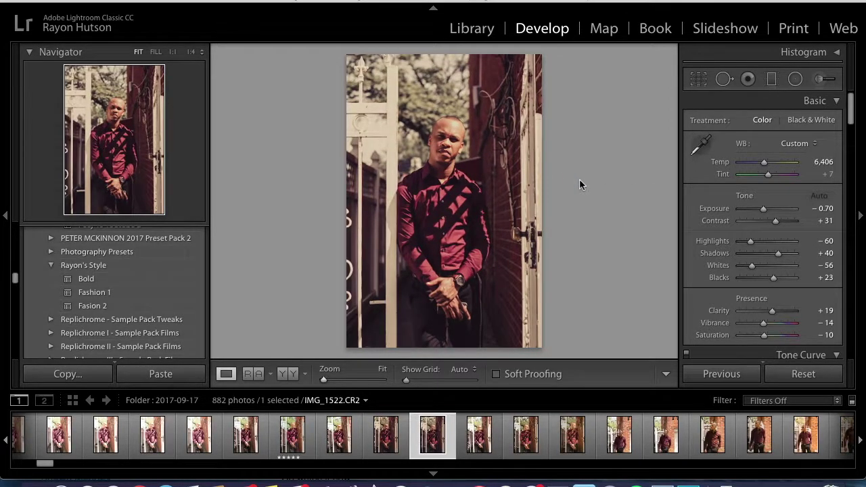
pyautogui.press('Left')
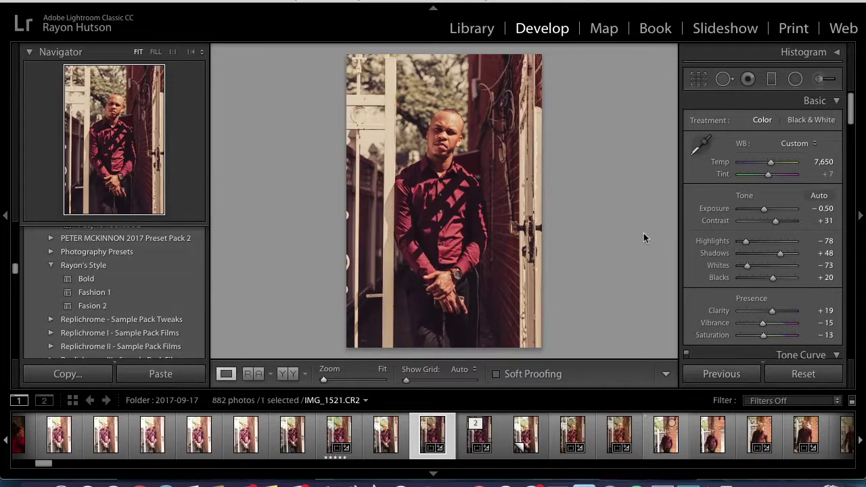
pyautogui.press('\\')
pyautogui.press('\\')
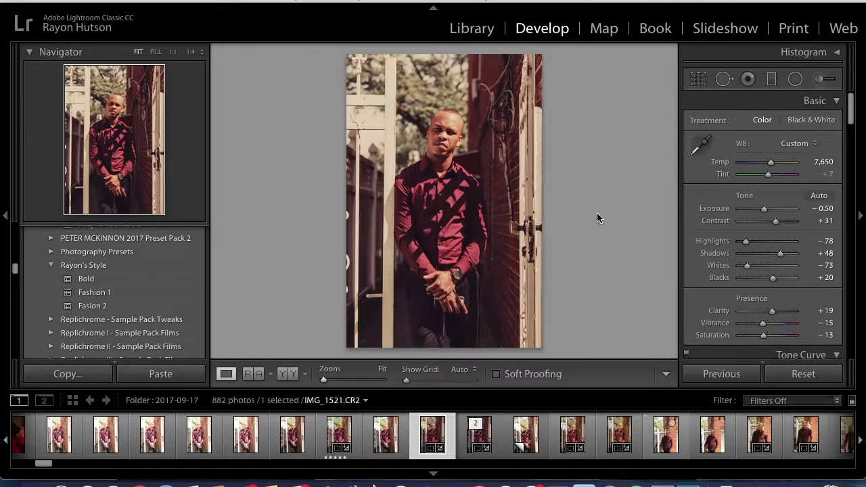